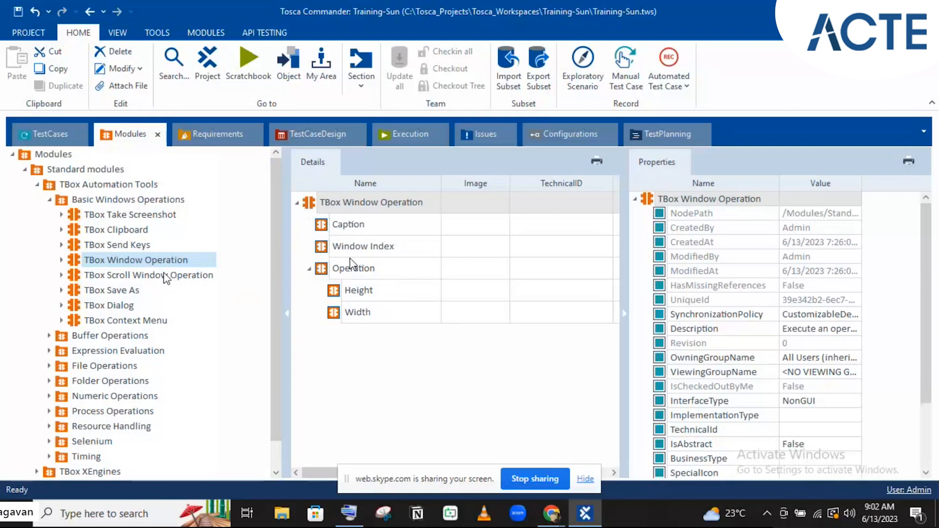
Select the Caption attribute of TBox Window Operation and collapse the properties area to widen the attribute table.
click(360, 228)
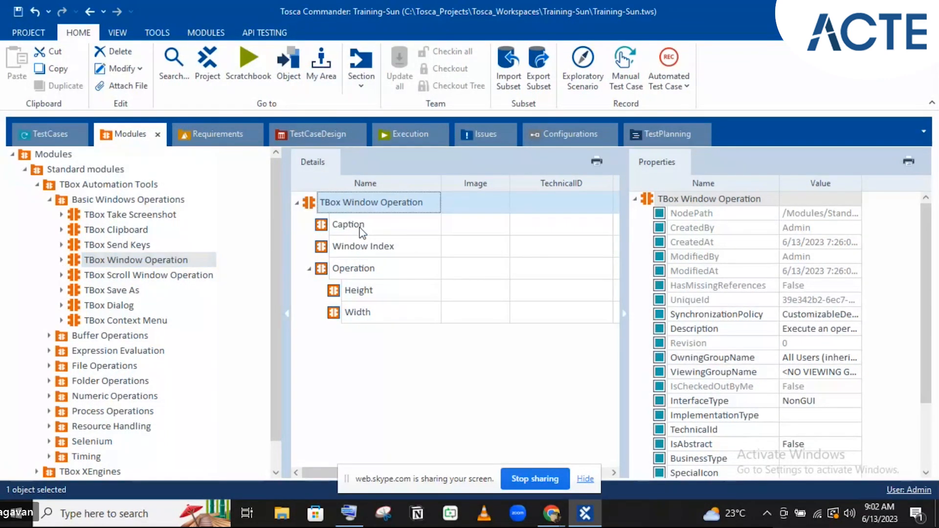
click(361, 230)
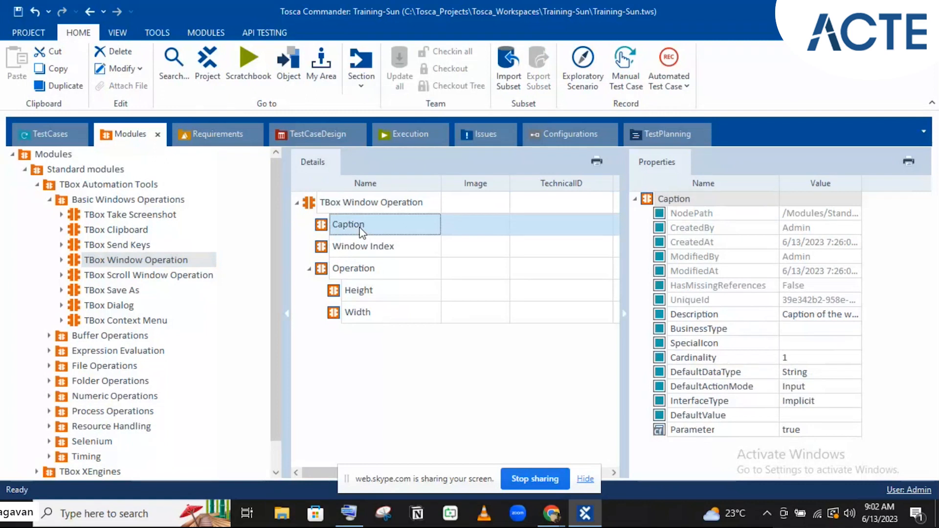
click(628, 323)
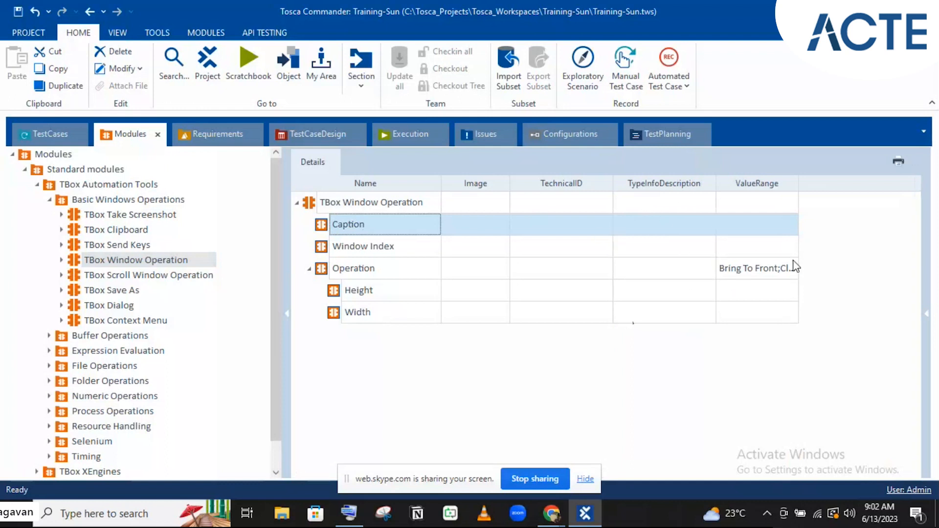
Expand the ValueRange of the Operation attribute and read through its full list of window operations.
click(782, 269)
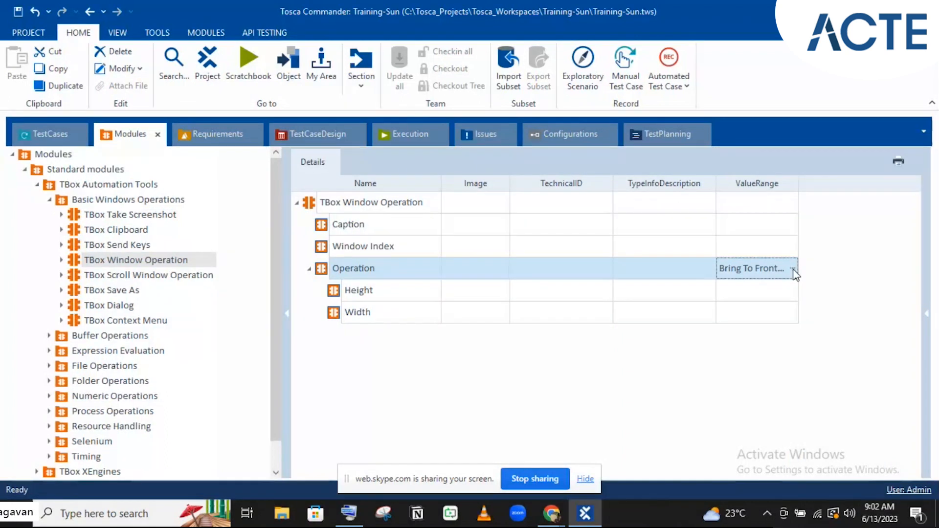
click(793, 269)
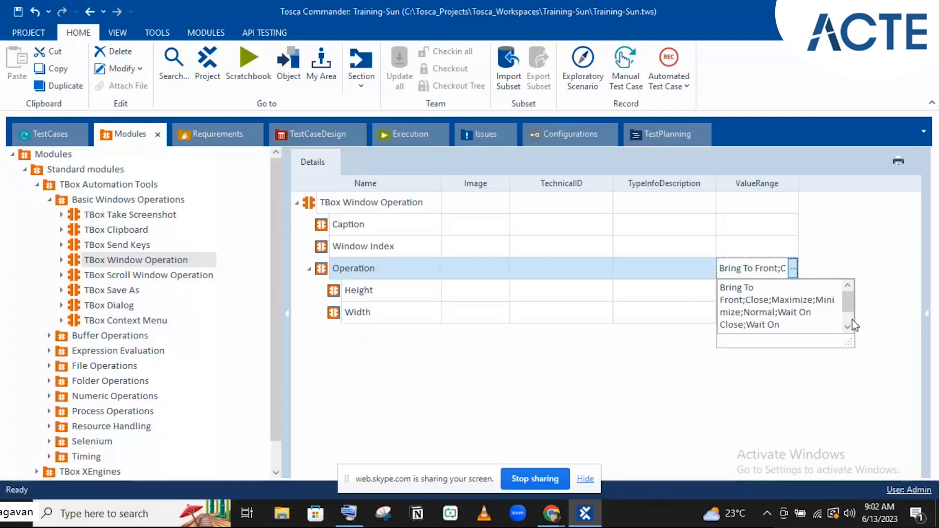
scroll(849, 326, down, 2)
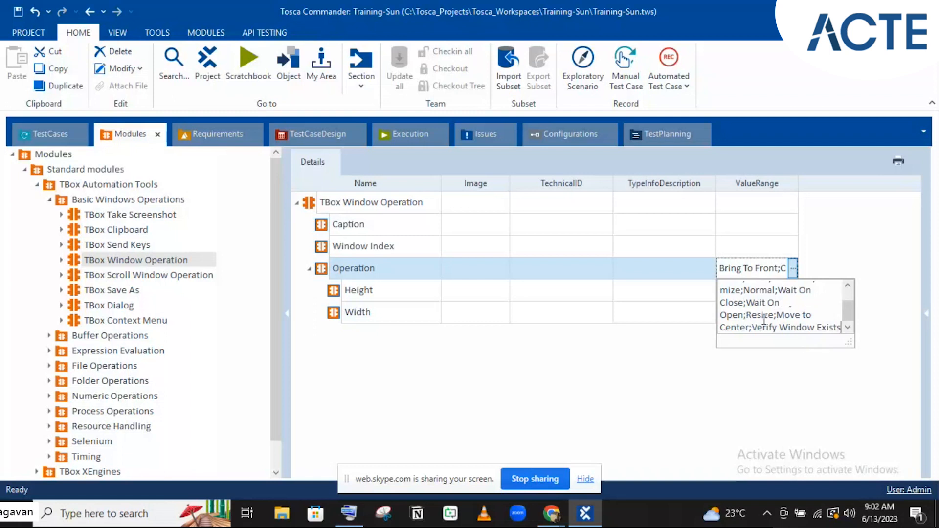
click(764, 319)
click(375, 273)
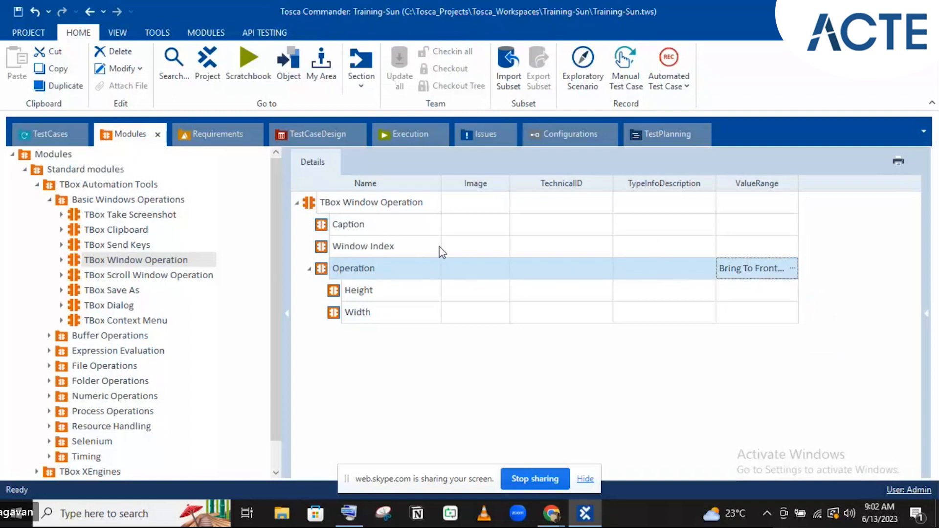
Examine the Caption and Window Index attributes of the TBox Window Operation module.
click(453, 231)
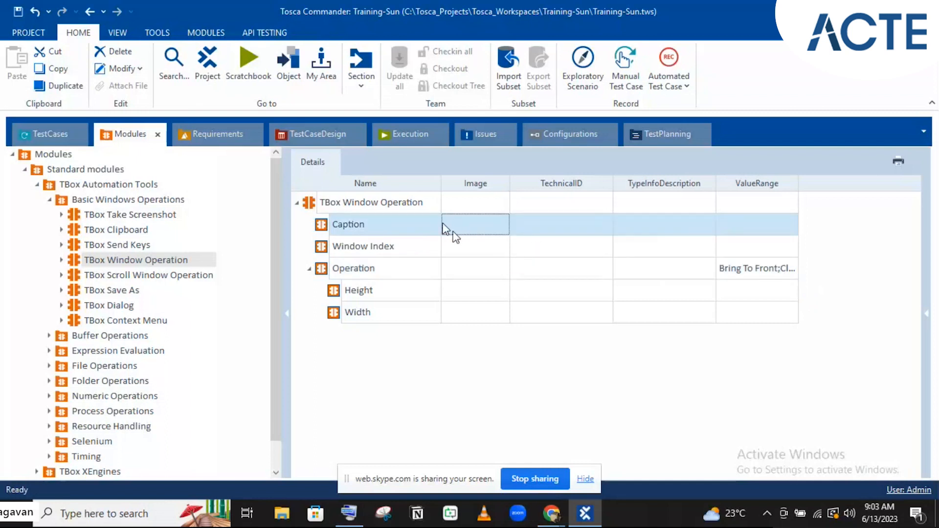
click(422, 244)
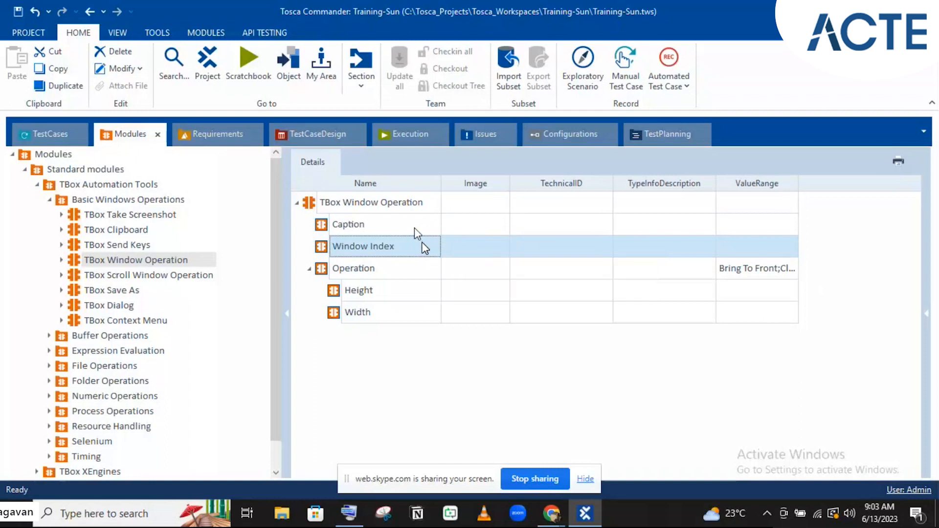
click(415, 227)
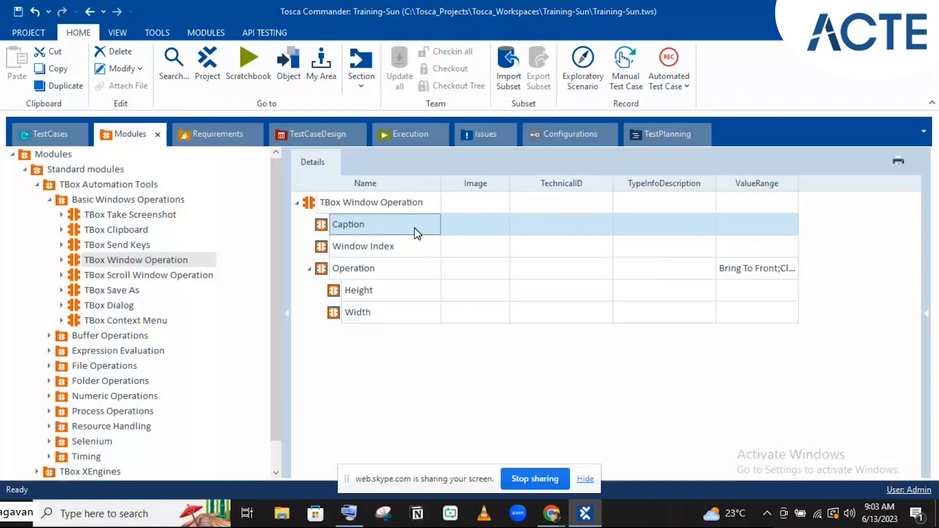
click(403, 254)
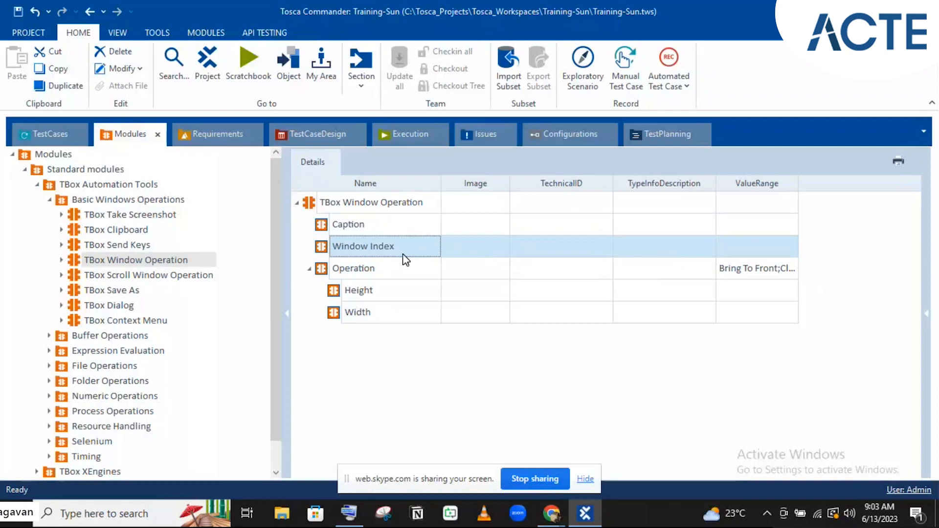
click(491, 243)
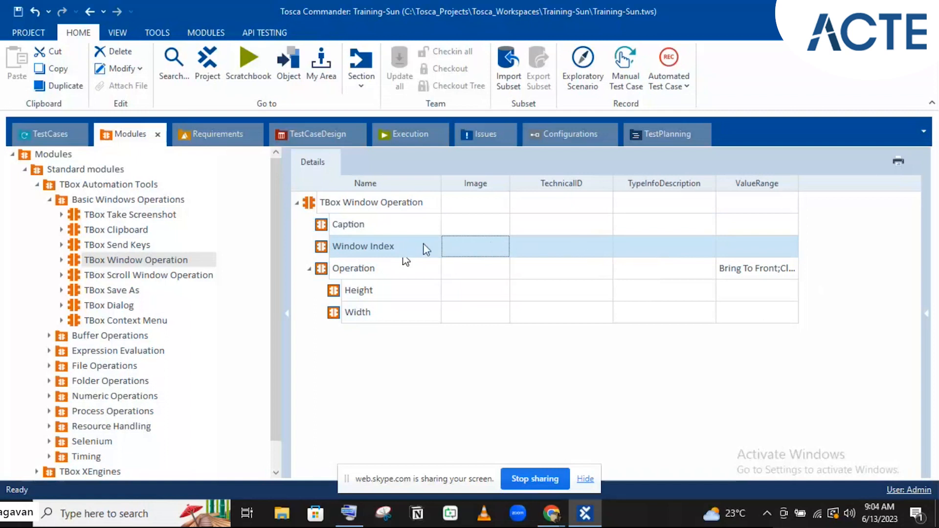
click(421, 244)
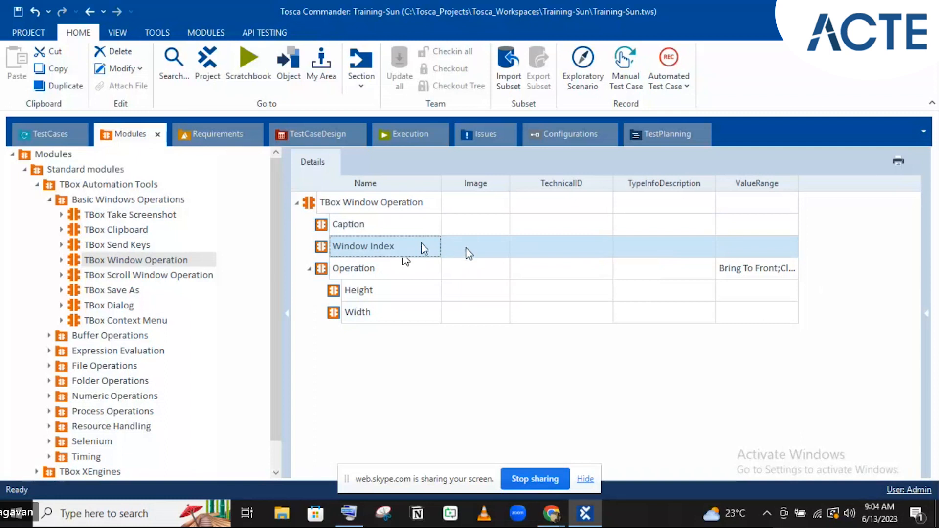
Examine the Operation attribute with its ValueRange and its Height and Width sub-attributes.
click(398, 271)
click(567, 274)
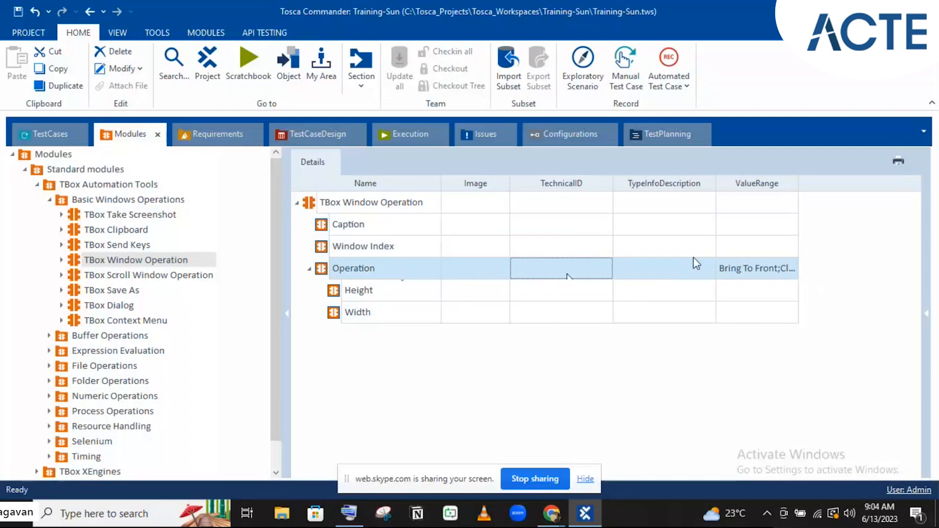
click(766, 261)
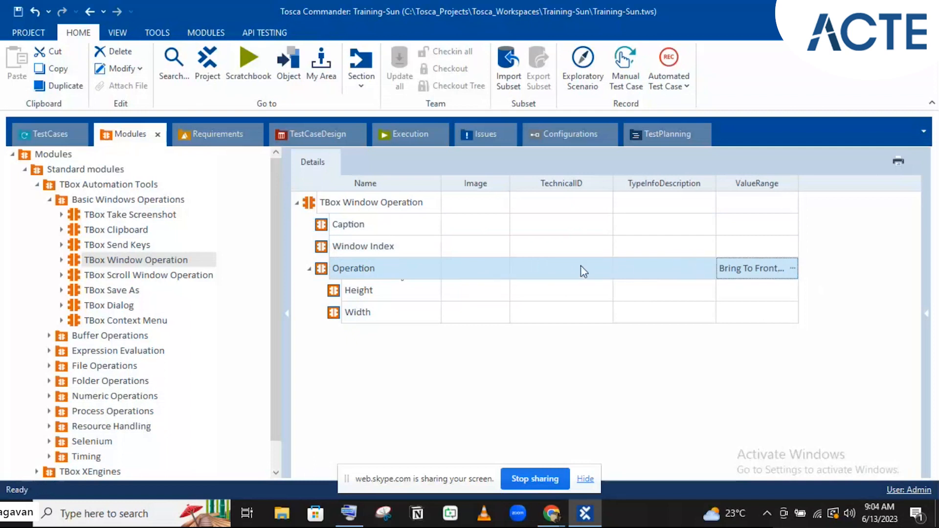
click(469, 302)
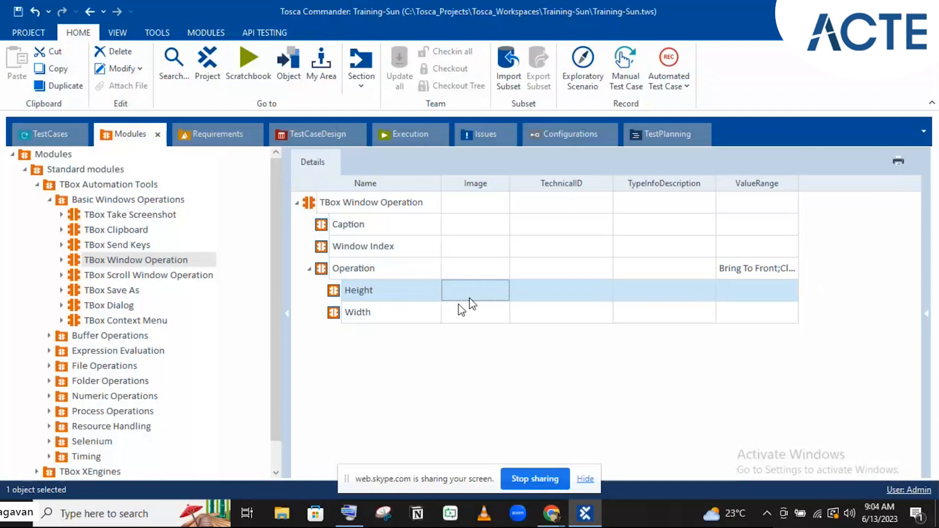
key(Down)
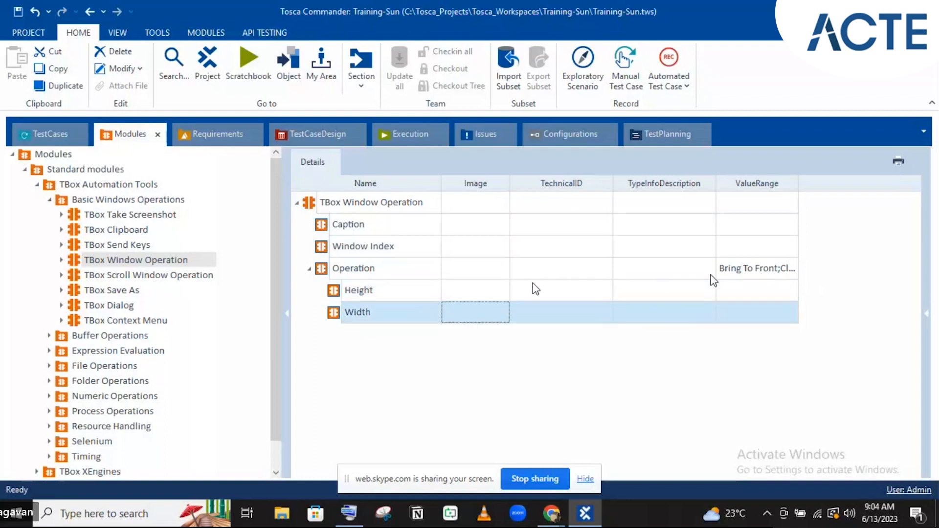
click(503, 297)
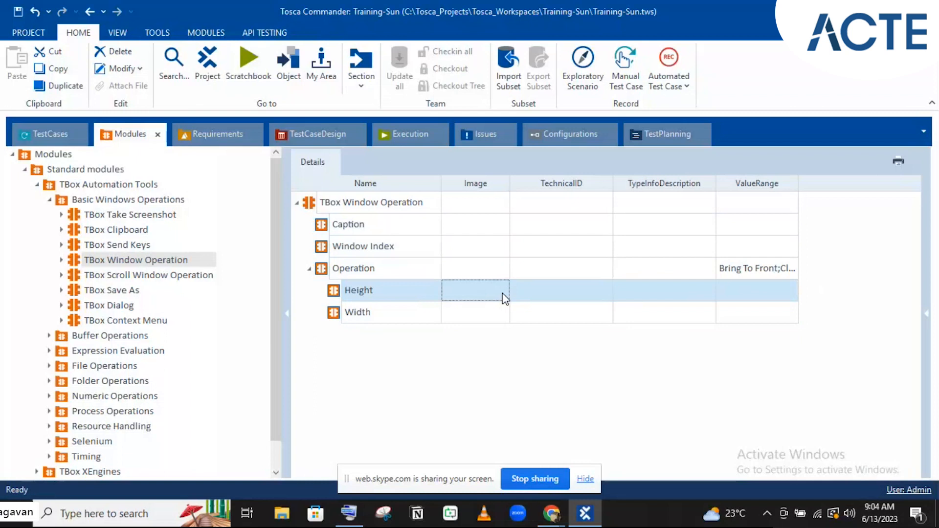
click(425, 311)
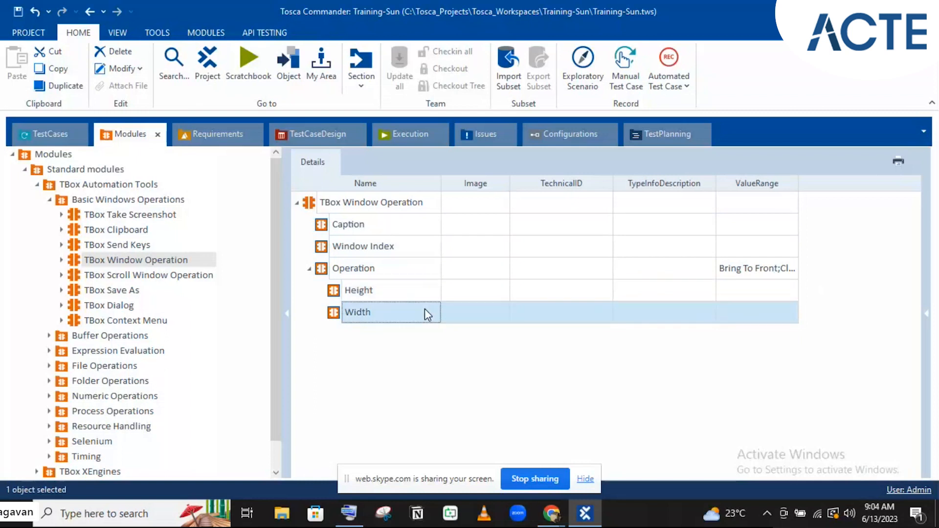
click(473, 299)
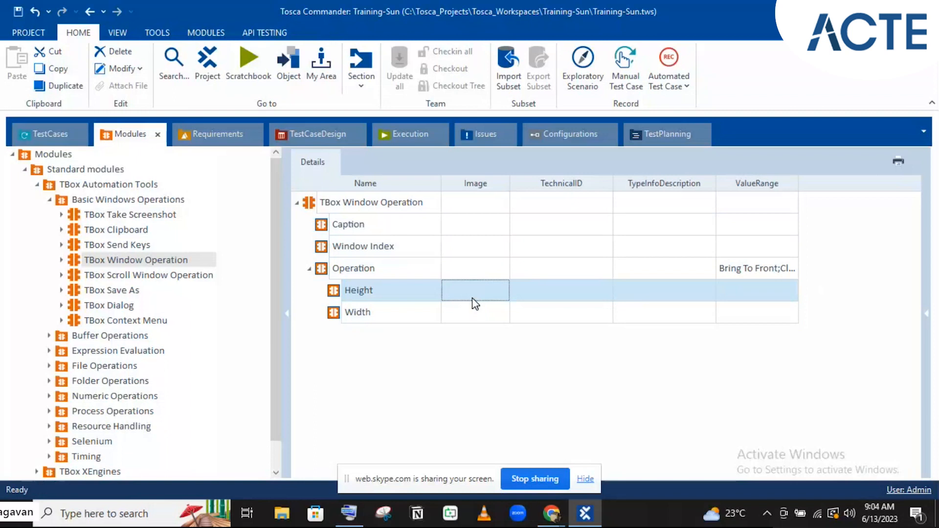
click(473, 299)
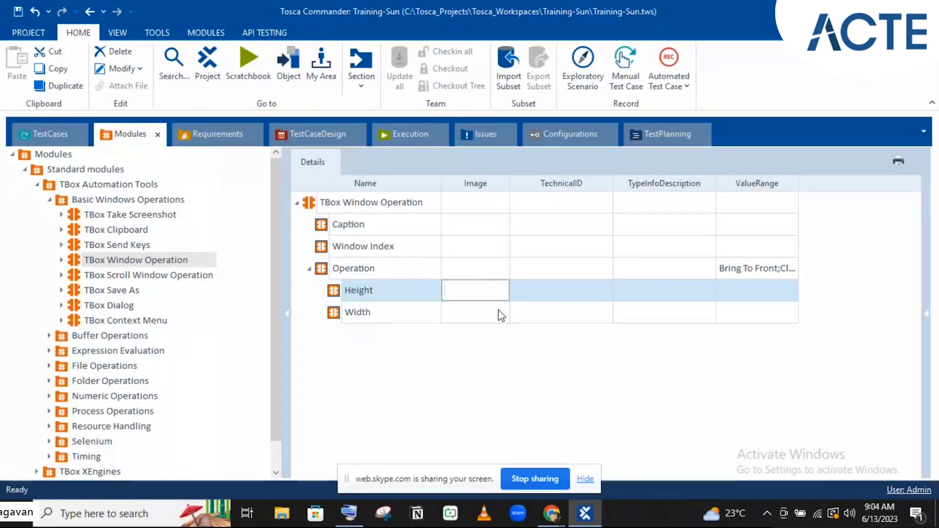
click(501, 272)
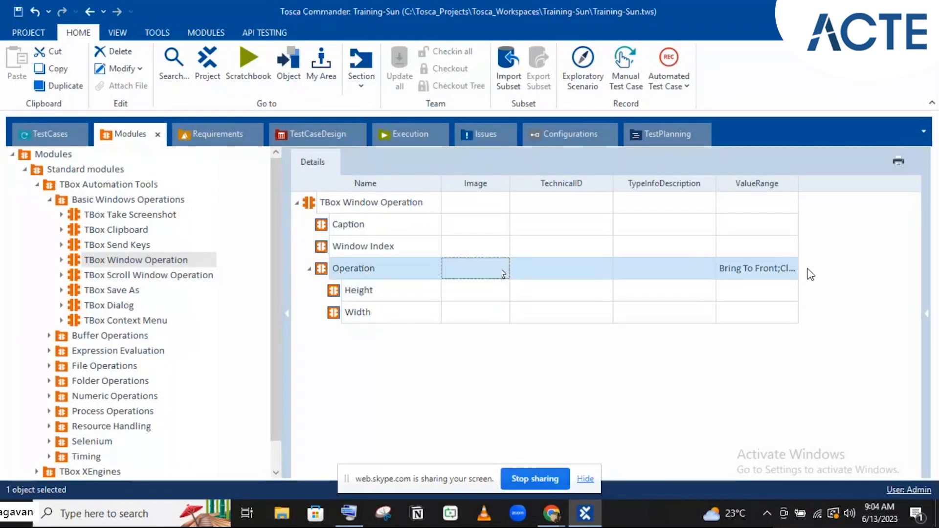
click(780, 272)
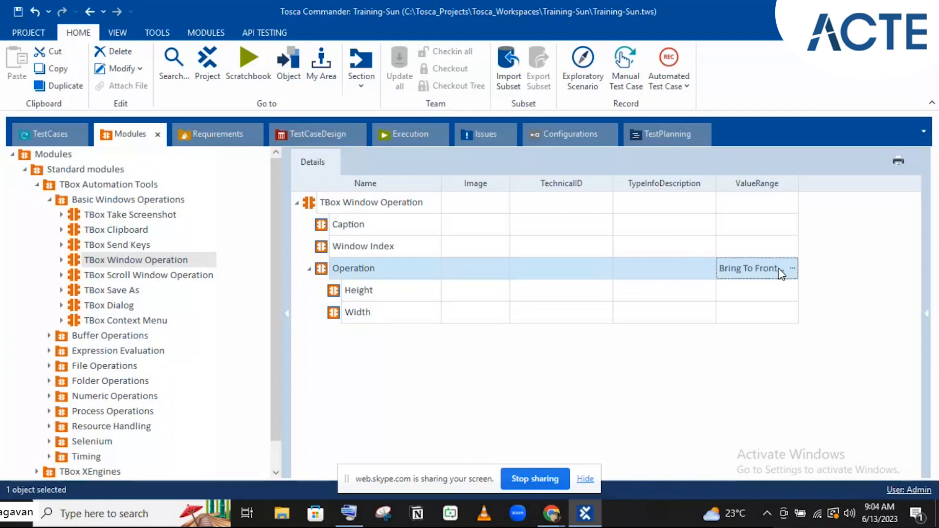
Compare the Height attribute with the expanded Operation ValueRange, looking through the allowed operations again, and close the list.
click(451, 298)
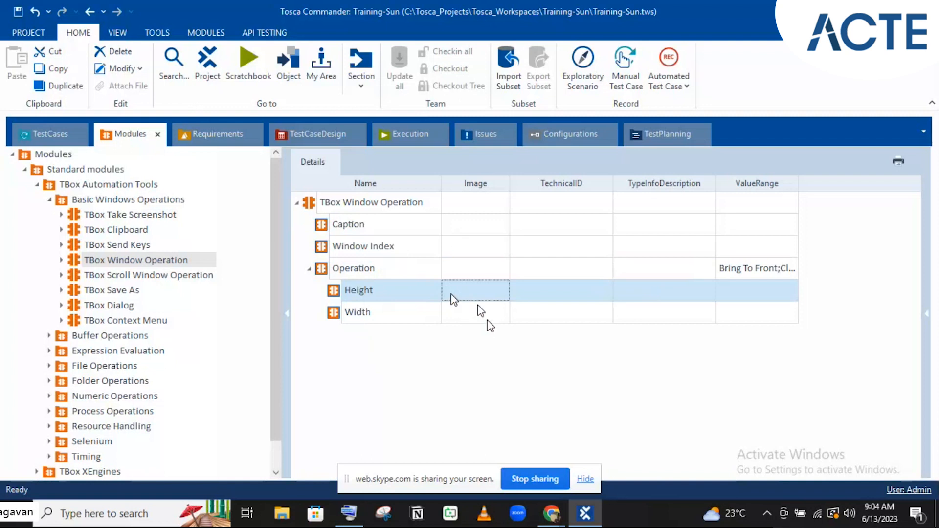
click(784, 271)
click(792, 269)
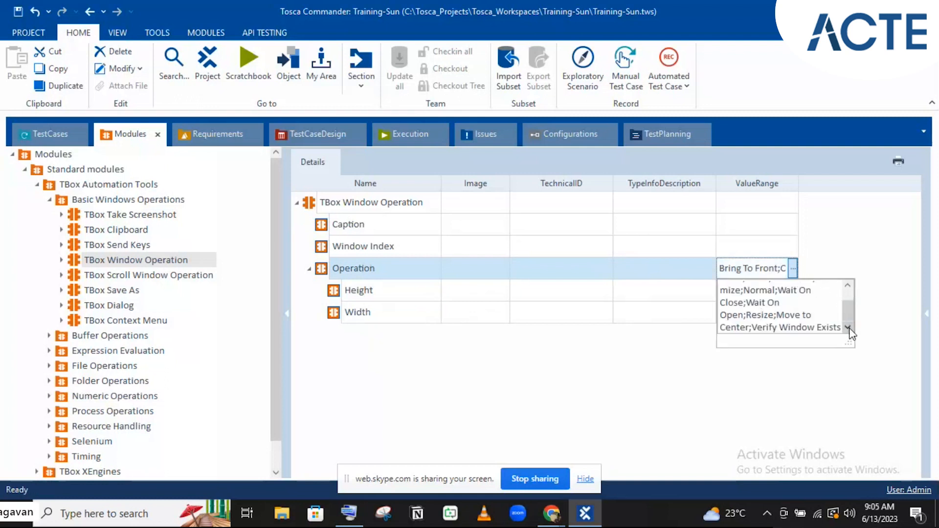
click(847, 286)
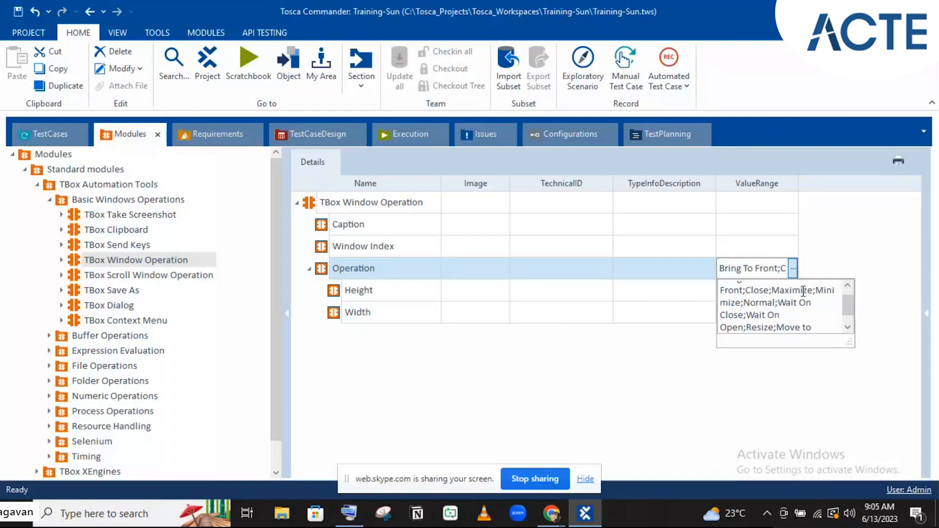
click(491, 383)
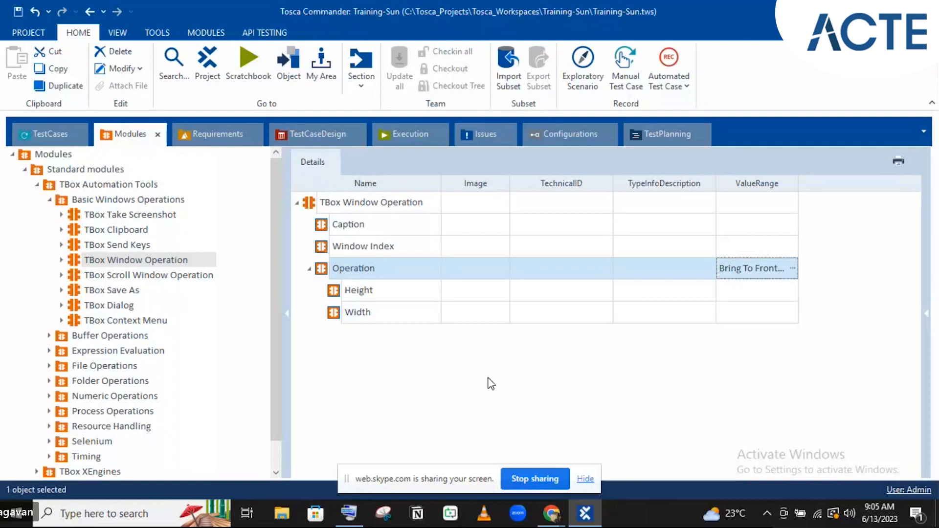
Open the TBox Scroll Window Operation module and examine its Window Index attribute.
click(126, 277)
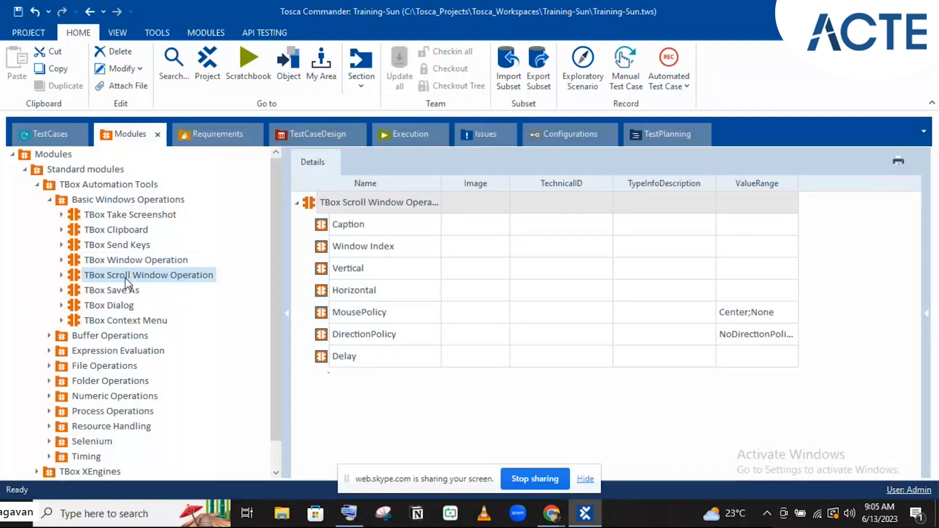
click(395, 242)
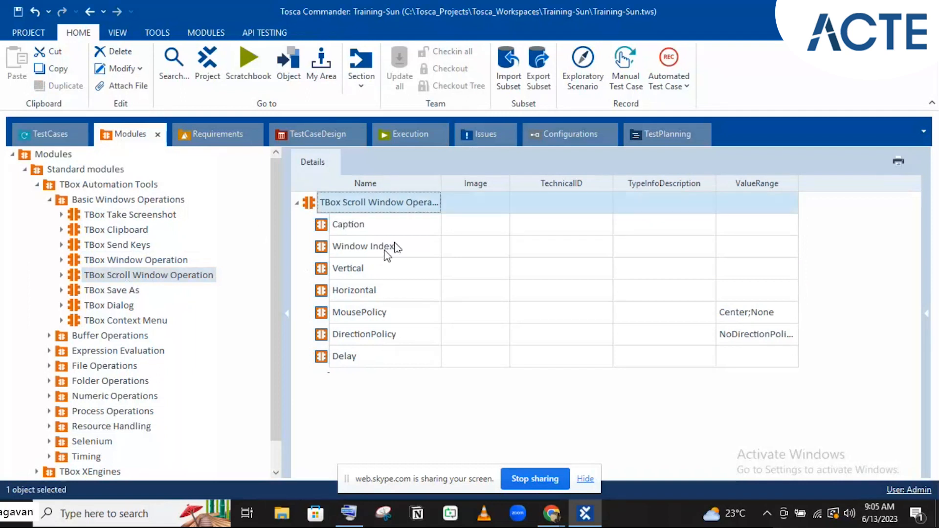
click(388, 251)
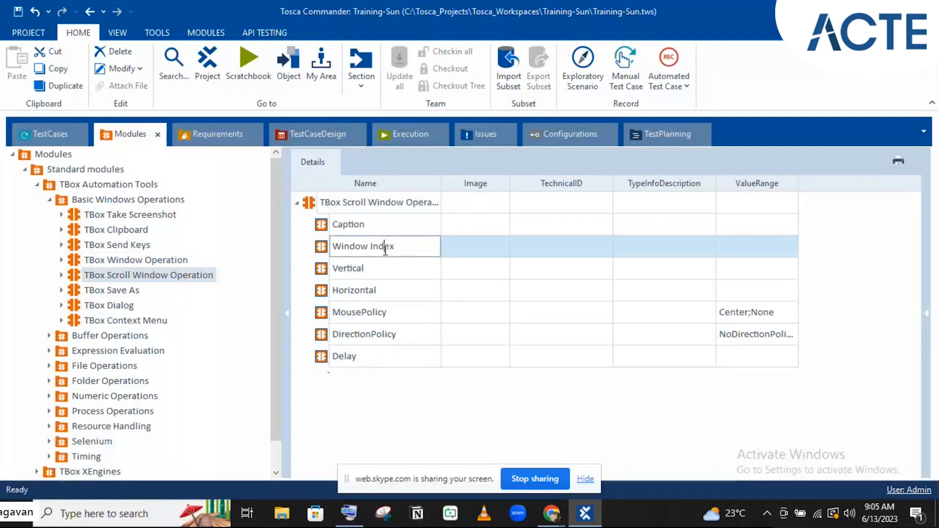
Examine the Vertical and Horizontal scroll attributes of TBox Scroll Window Operation.
click(412, 278)
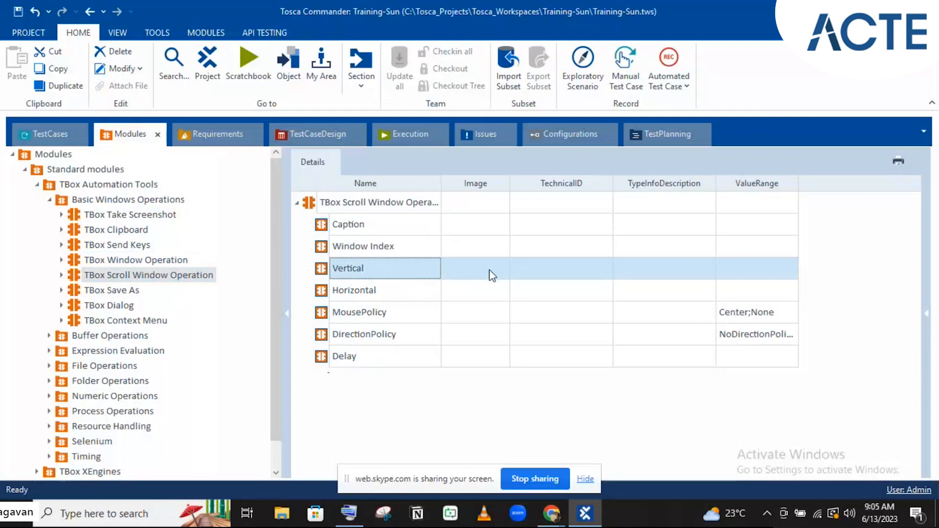
click(368, 295)
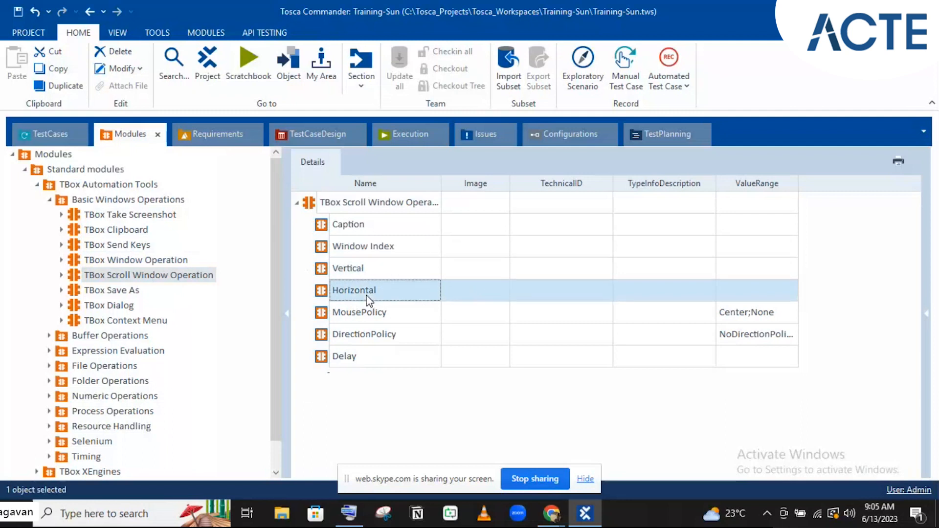
click(469, 274)
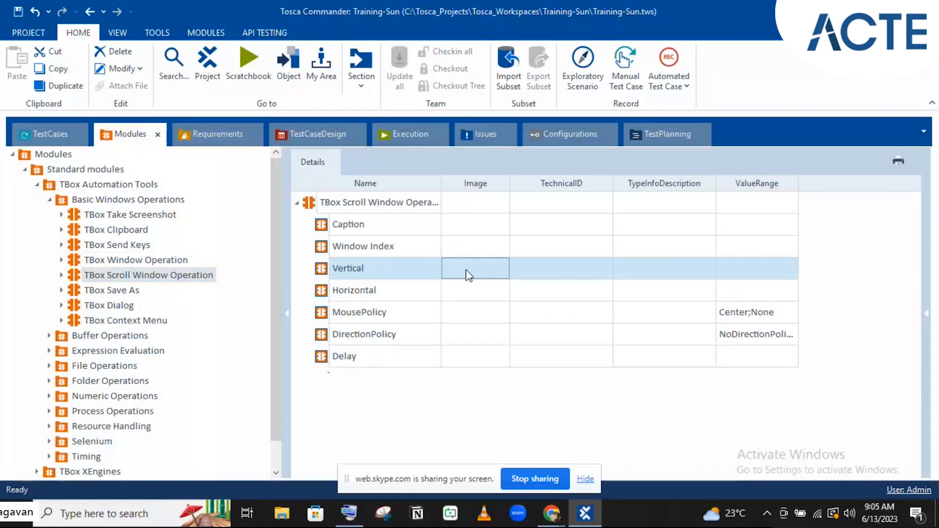
click(468, 274)
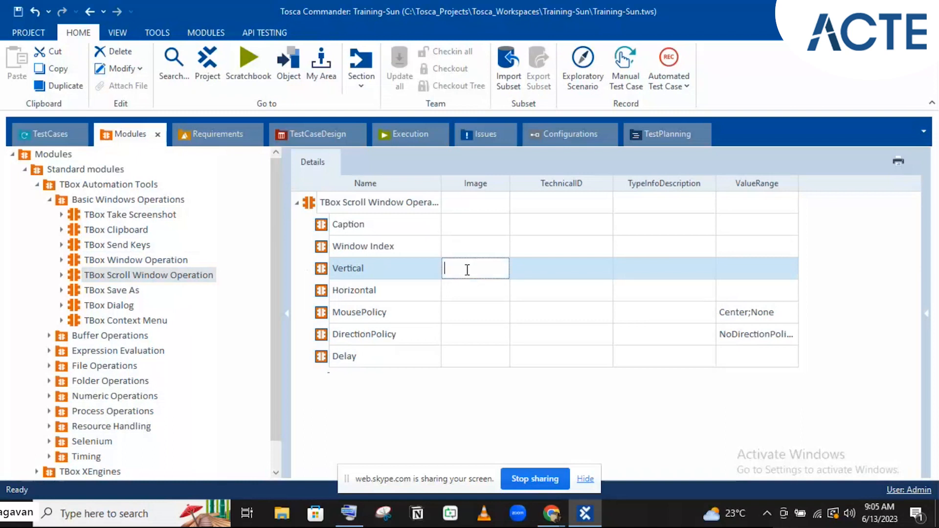
click(553, 275)
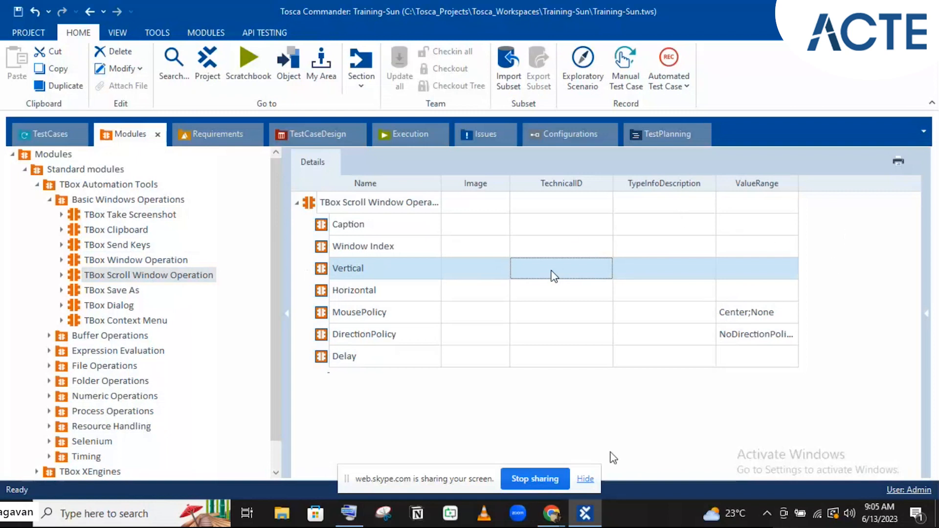
Switch to Chrome, open the Demo Web Shop home page, and view it down to the featured products.
mouse_move(552, 516)
click(522, 470)
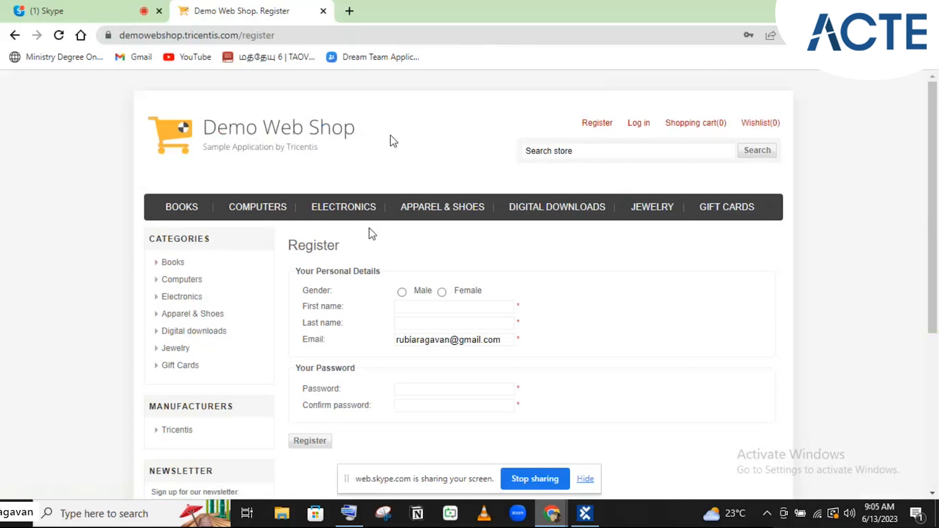
click(316, 142)
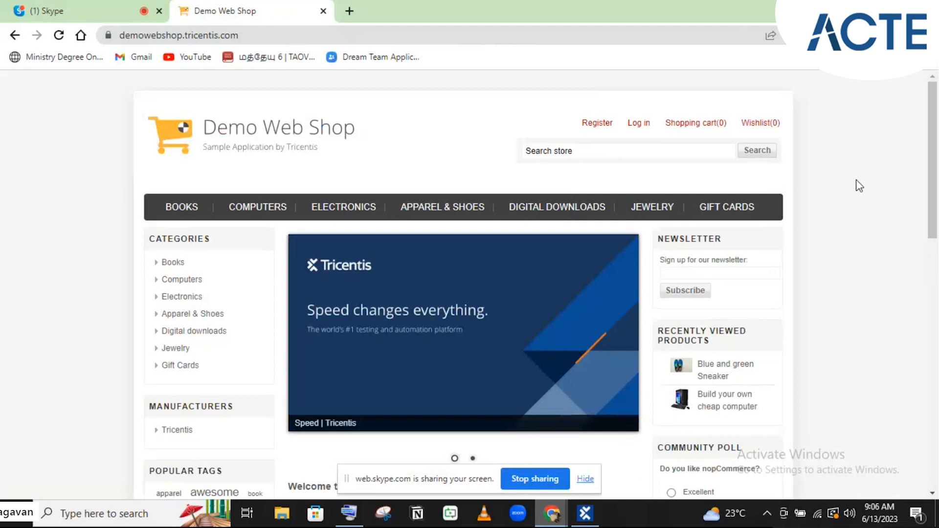
scroll(859, 186, down, 1)
scroll(860, 186, down, 1)
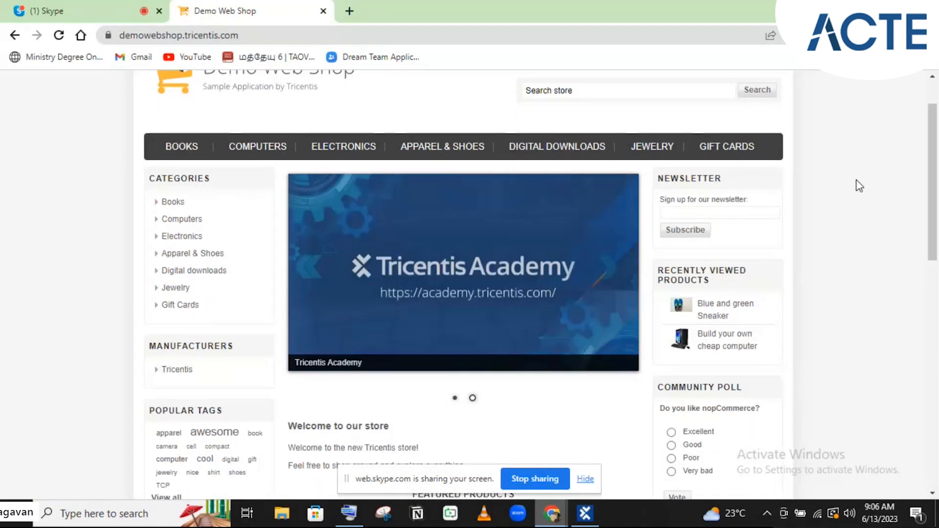
scroll(859, 186, down, 2)
scroll(860, 186, down, 2)
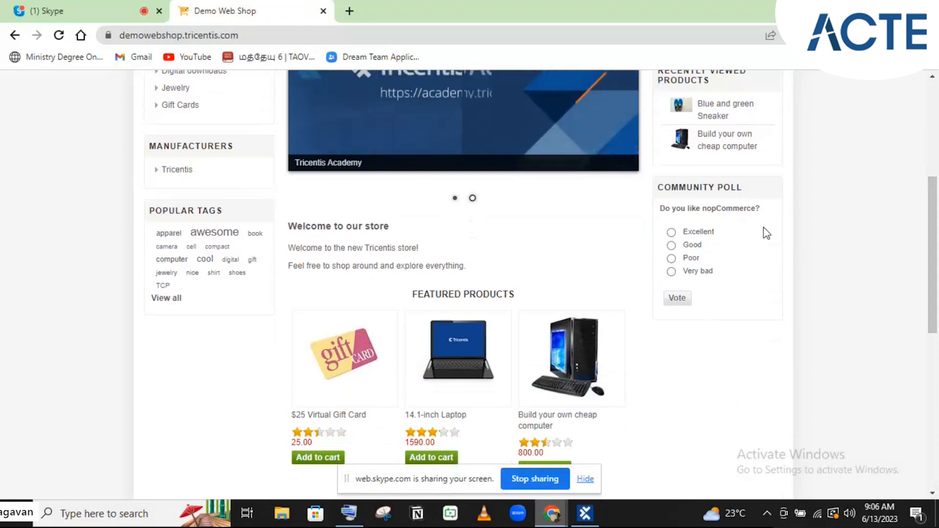
Return to Tosca Commander and select the Vertical attribute of TBox Scroll Window Operation.
mouse_move(574, 504)
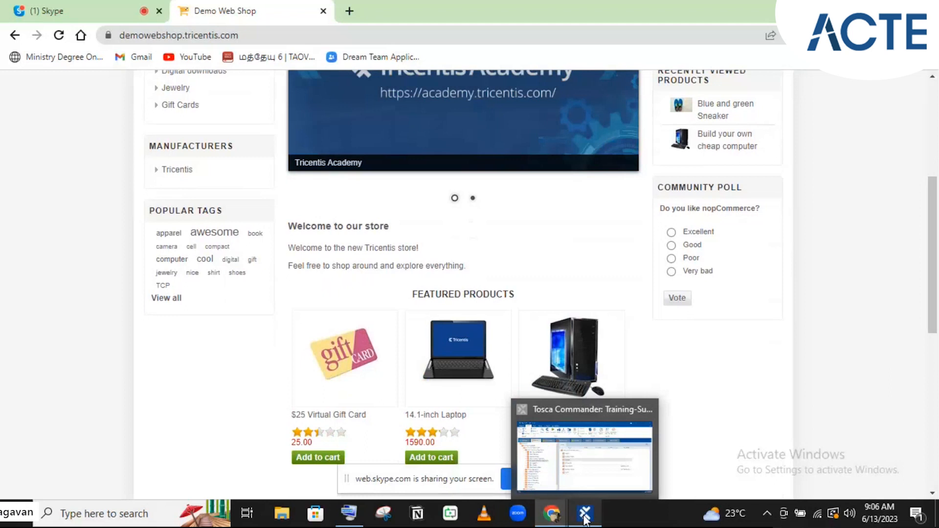
click(570, 431)
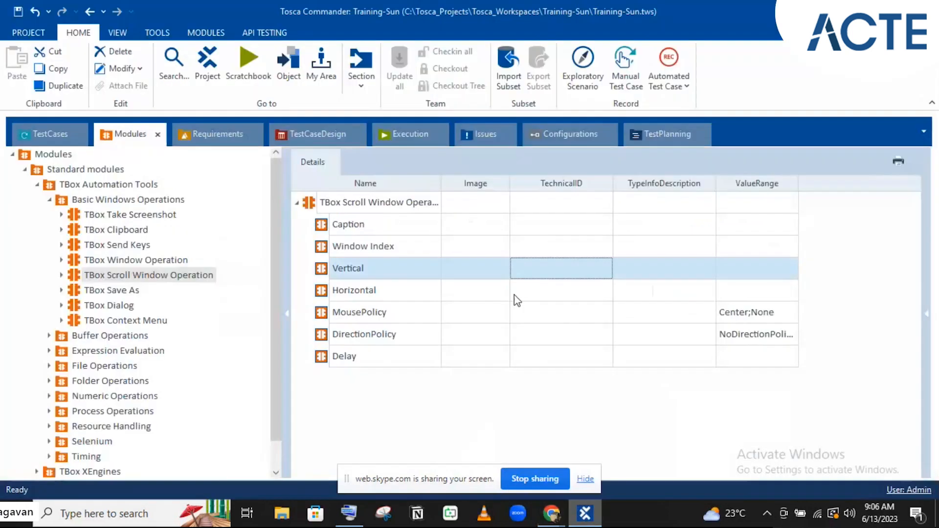
click(546, 262)
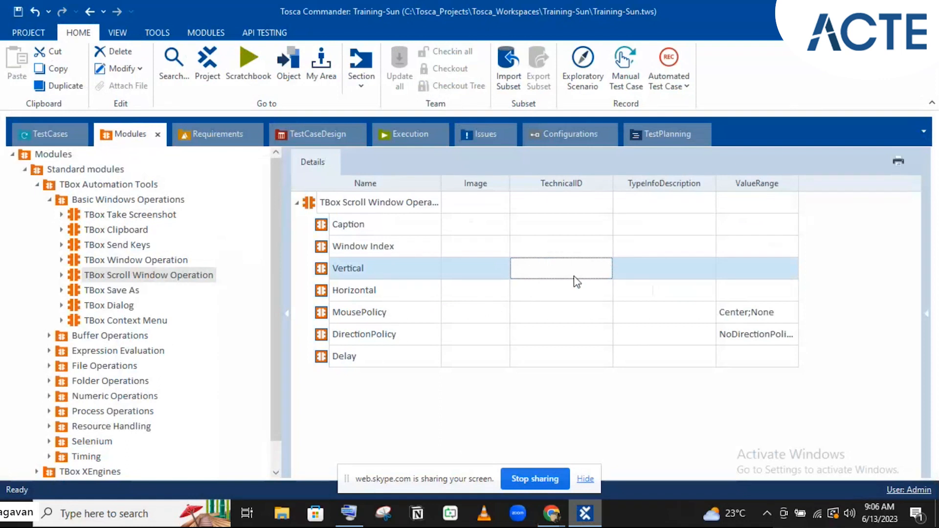
Switch back to the Demo Web Shop home page and demonstrate vertical scrolling up and down.
click(586, 524)
scroll(813, 194, up, 5)
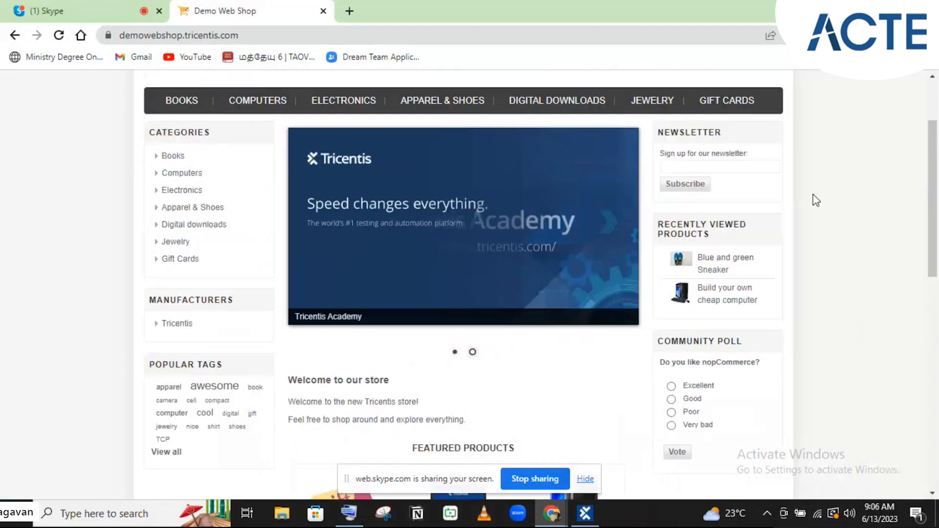
scroll(836, 302, down, 1)
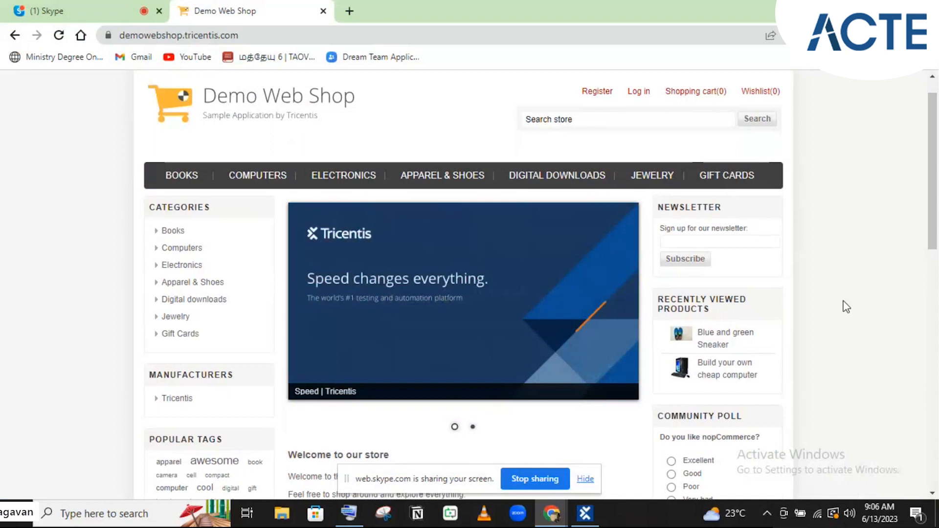
scroll(847, 307, up, 1)
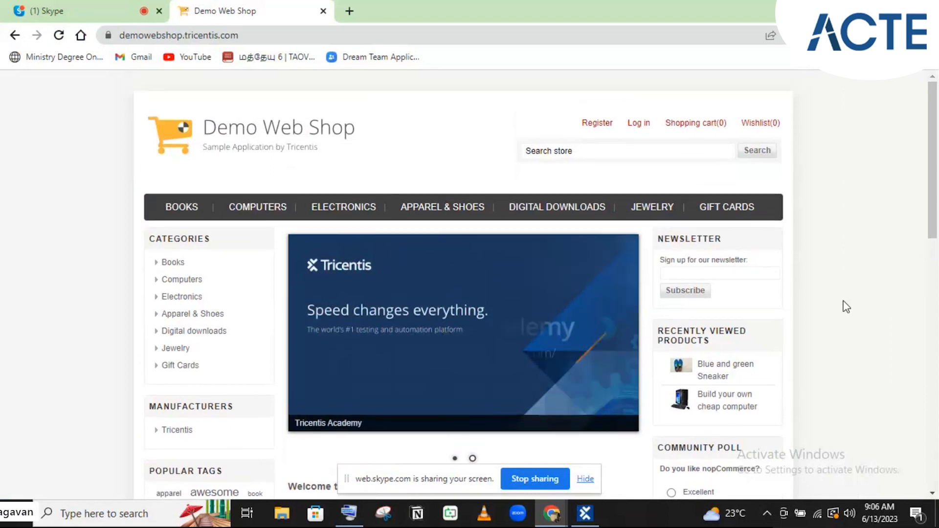
scroll(846, 307, down, 1)
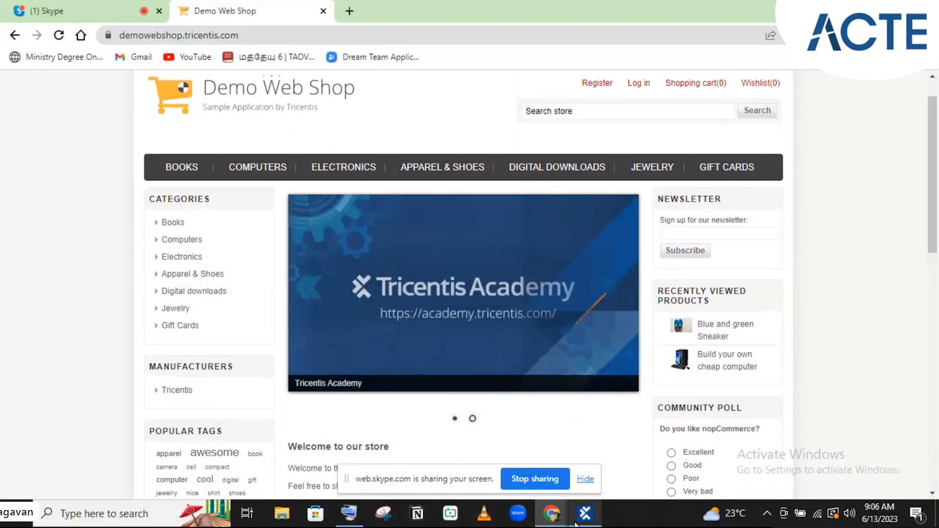
Go back to Tosca Commander and review the Vertical attribute, followed by the Horizontal attribute.
click(589, 522)
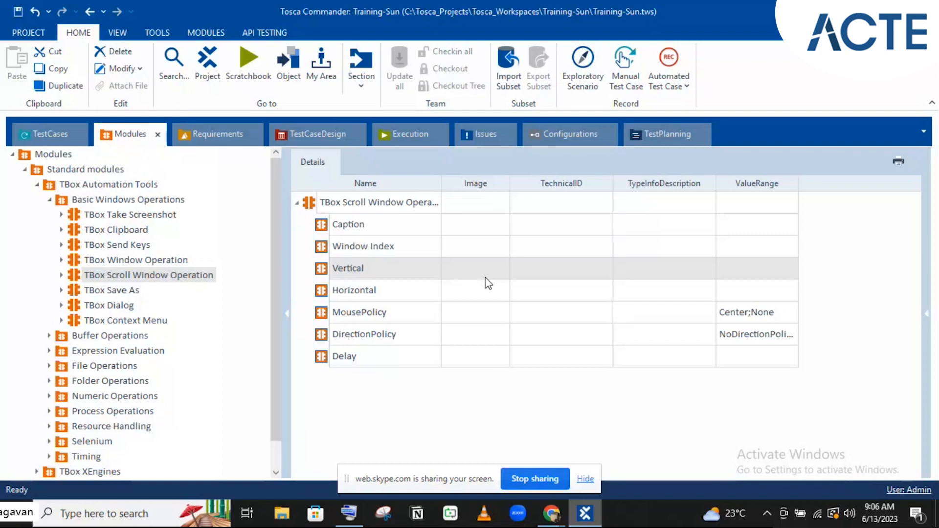
click(486, 270)
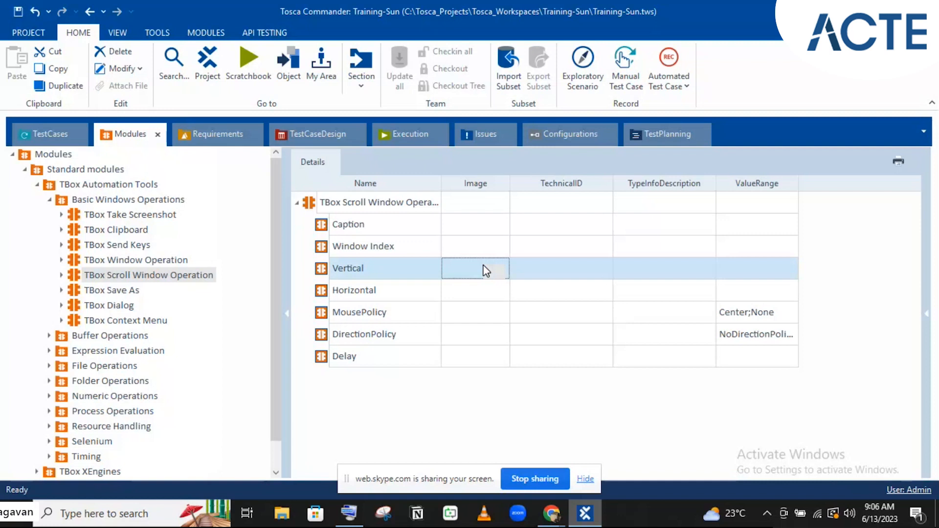
click(401, 292)
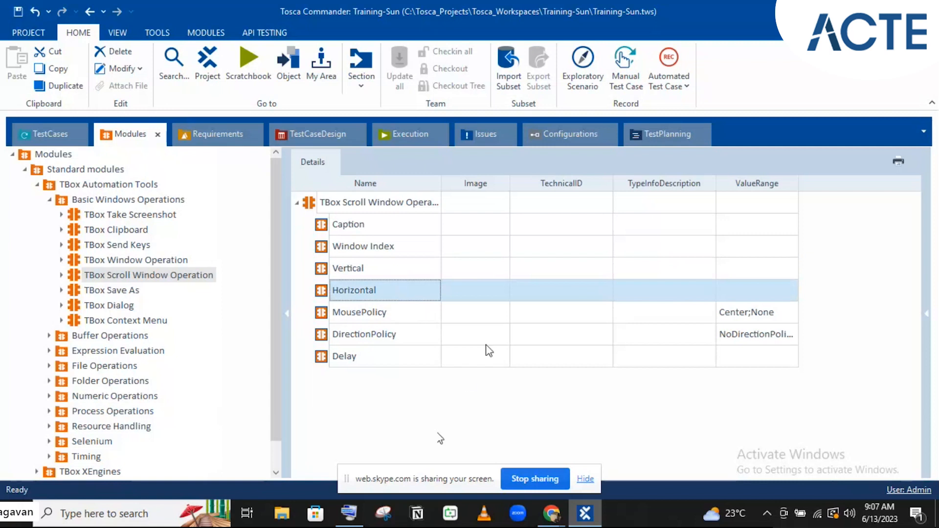
Examine the MousePolicy attribute and its ValueRange.
click(482, 313)
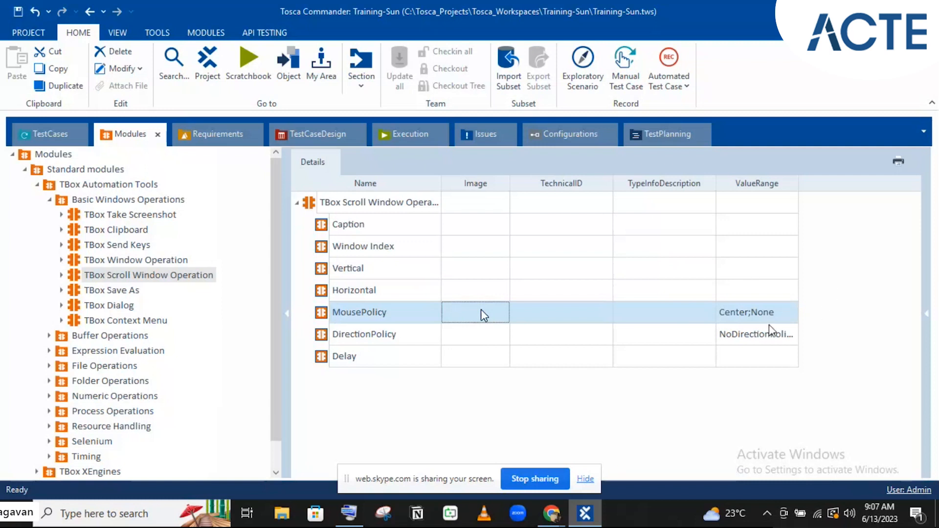
click(753, 315)
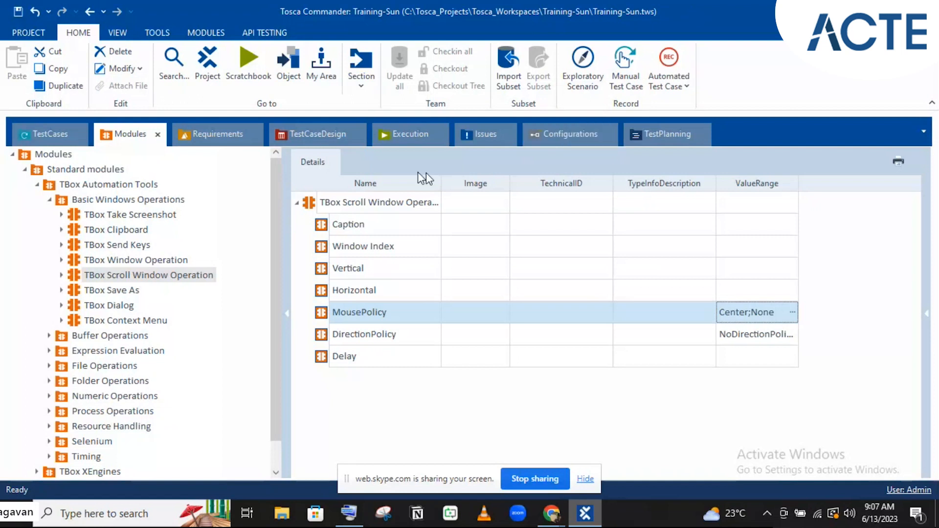
click(699, 21)
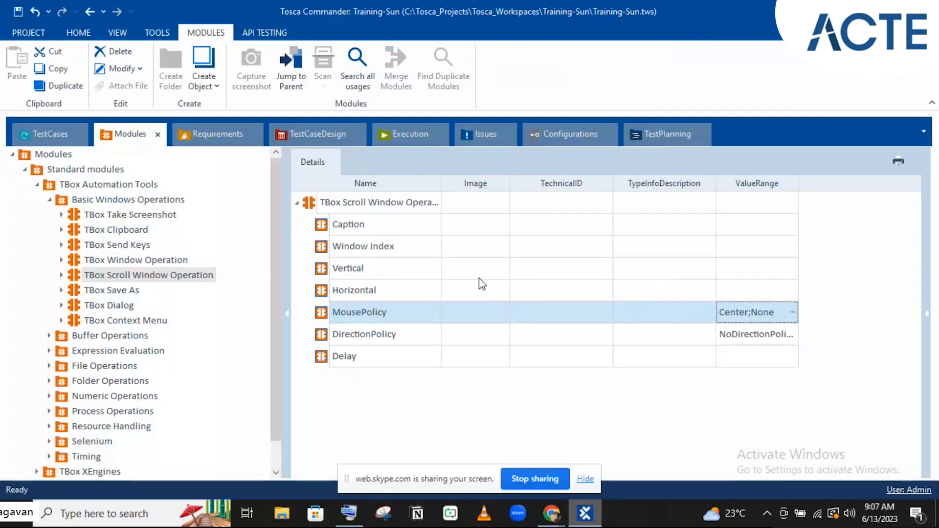
Select the DirectionPolicy attribute, expand its ValueRange to read the allowed values, and close the list.
click(408, 341)
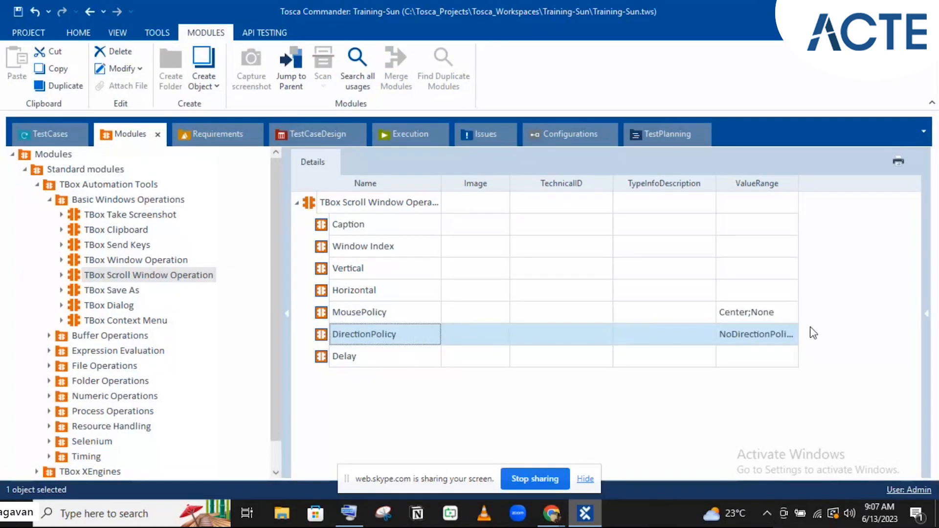
click(781, 338)
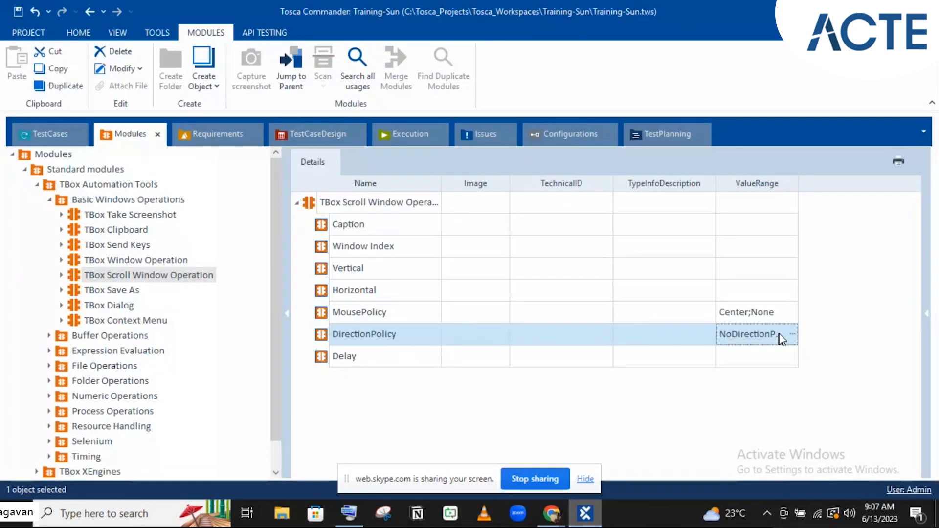
click(793, 335)
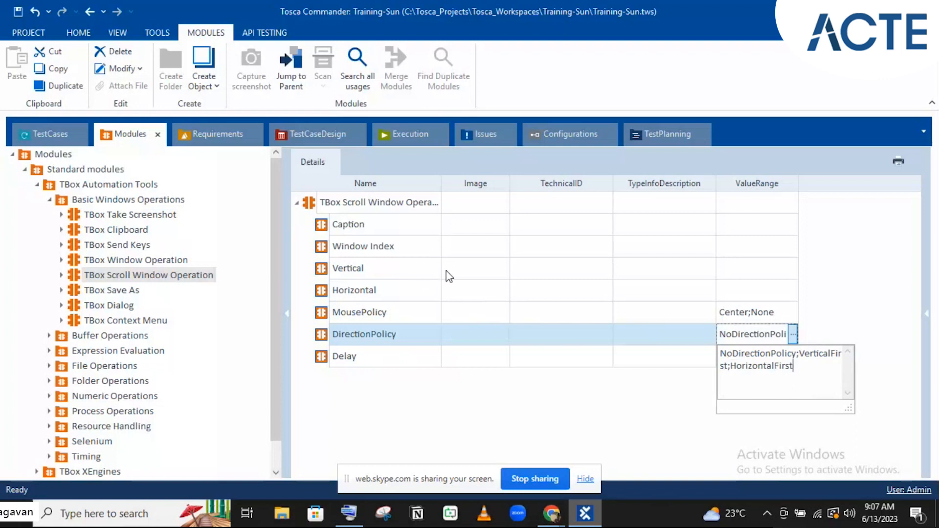
click(572, 388)
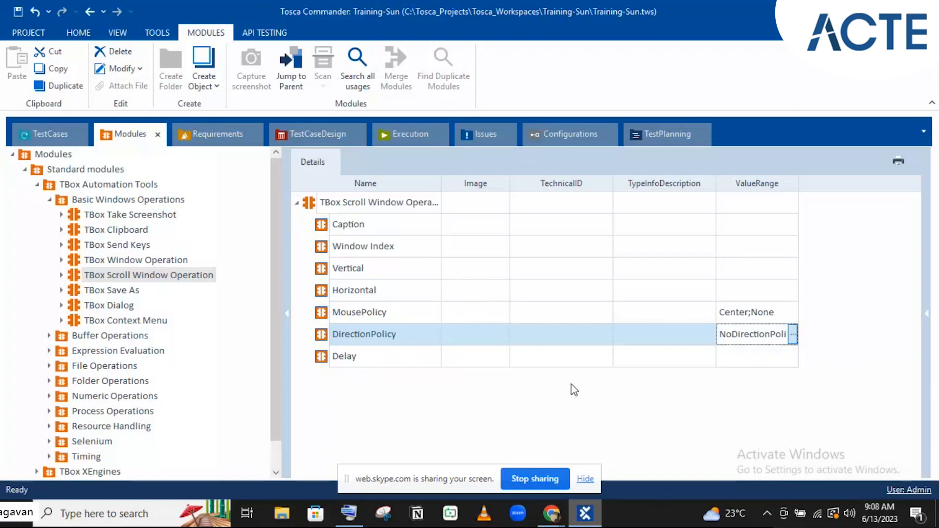
Expand the DirectionPolicy ValueRange again to review the direction options, and close it when done.
drag(757, 269, 856, 320)
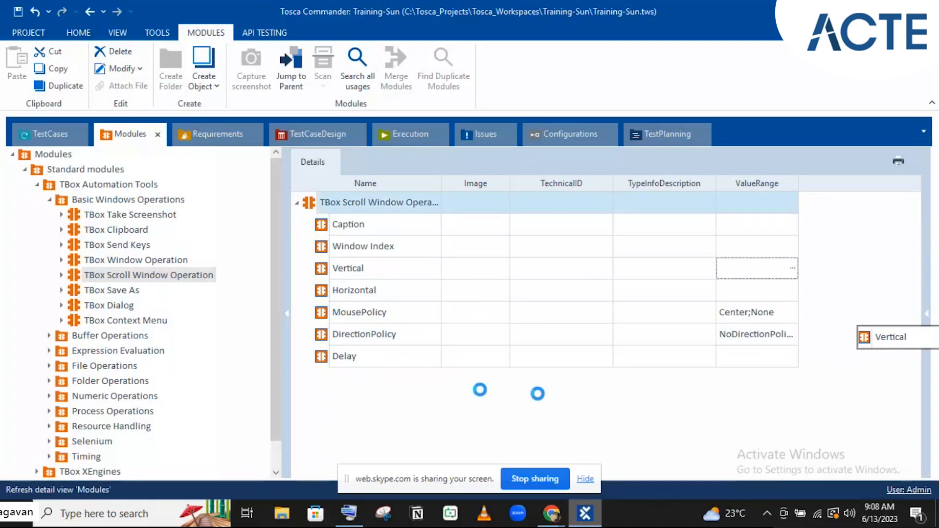
drag(481, 389, 480, 391)
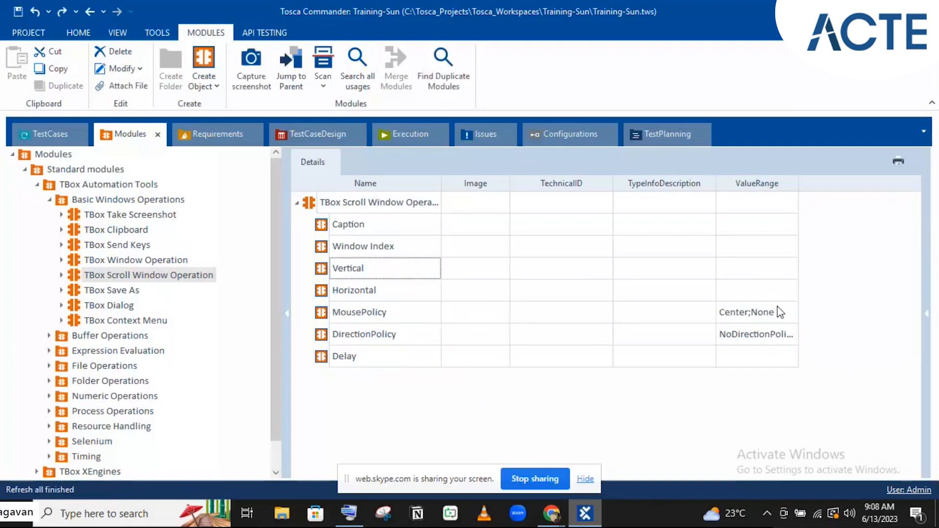
click(775, 339)
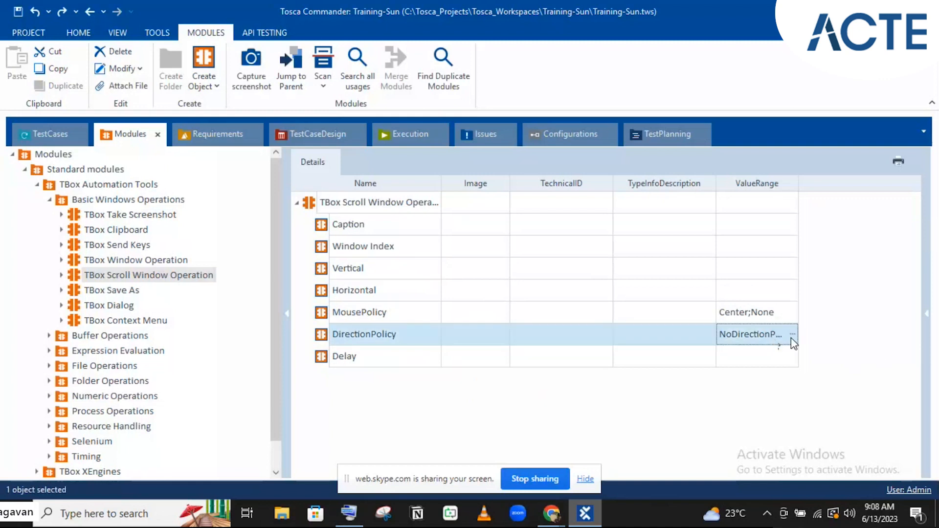
click(793, 338)
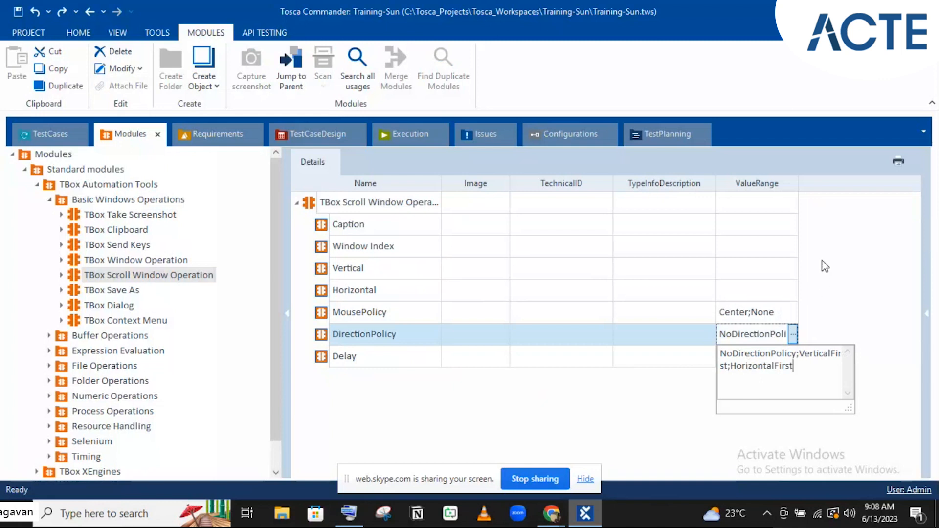
click(861, 259)
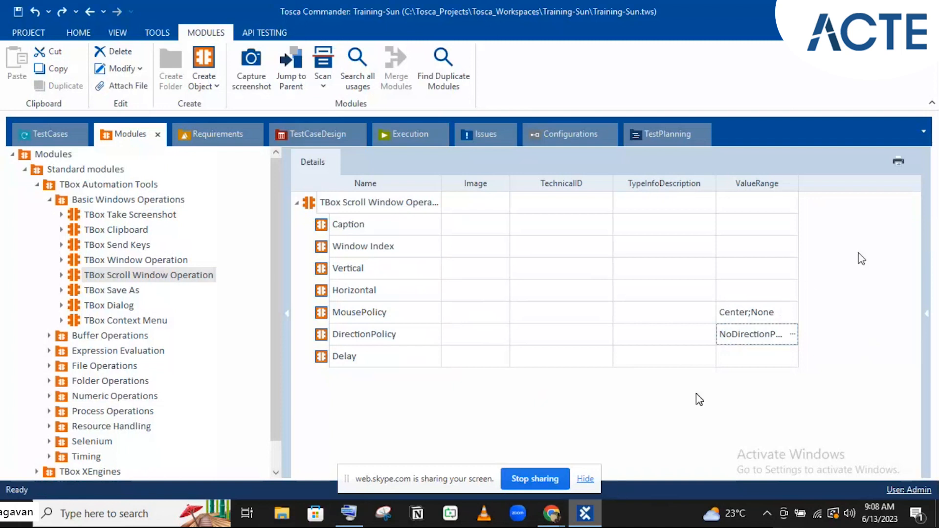
click(793, 335)
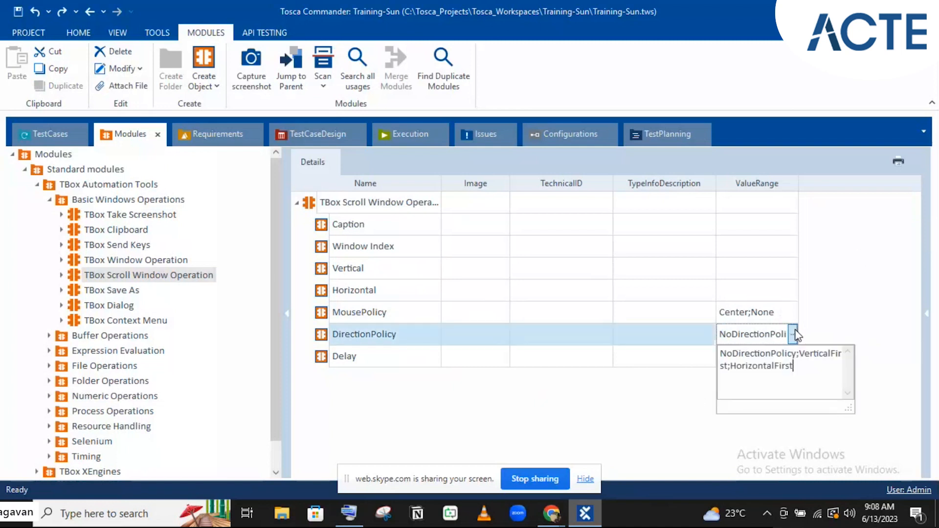
click(638, 400)
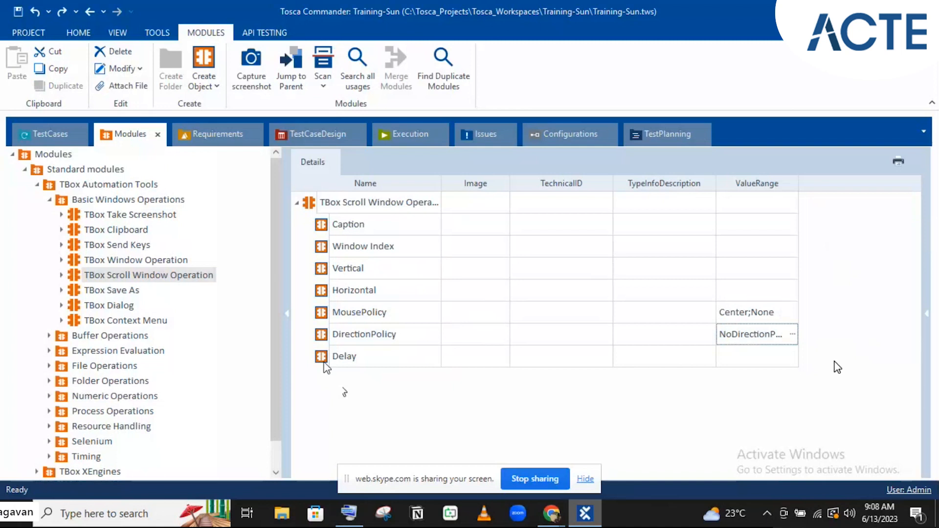
Examine the Delay attribute of TBox Scroll Window Operation.
click(395, 361)
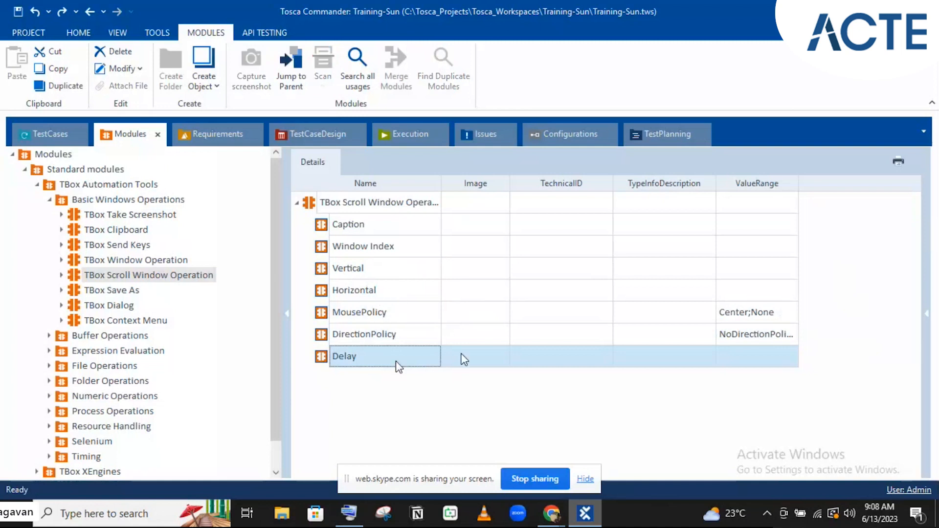
click(424, 388)
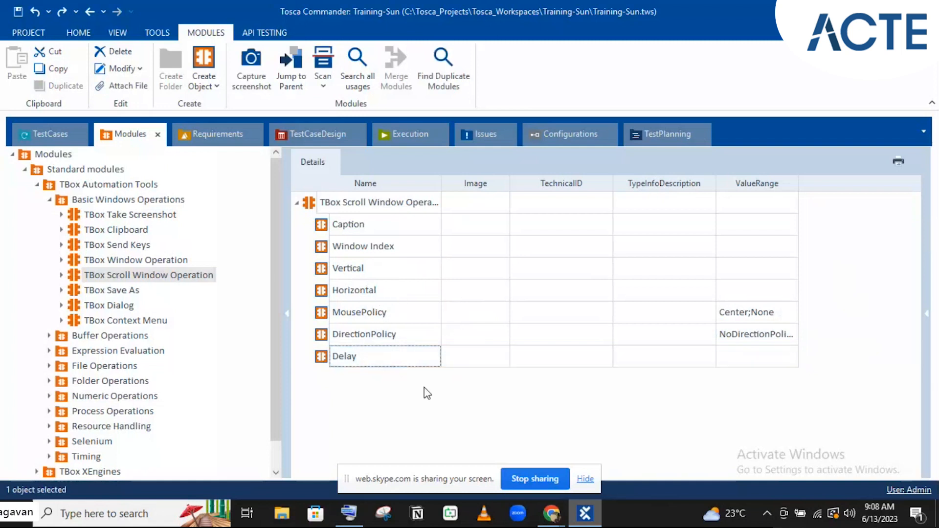
click(495, 357)
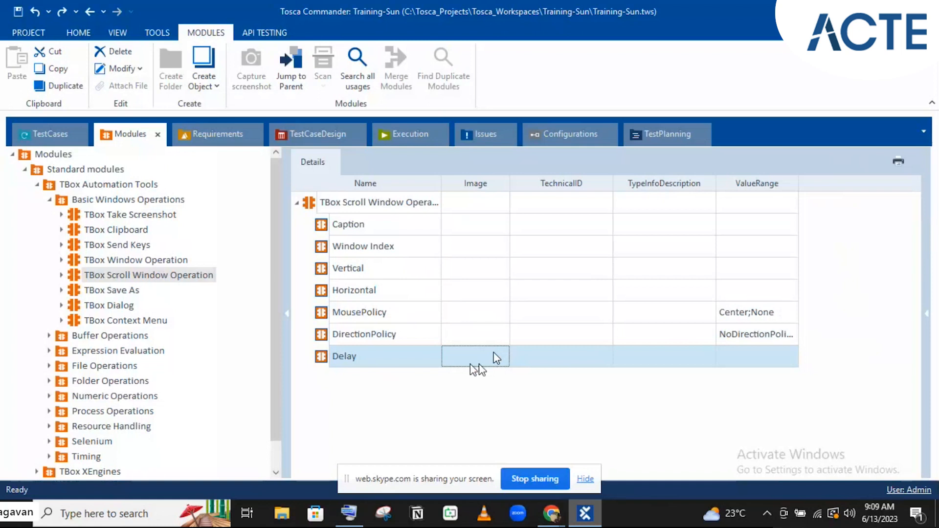
click(405, 363)
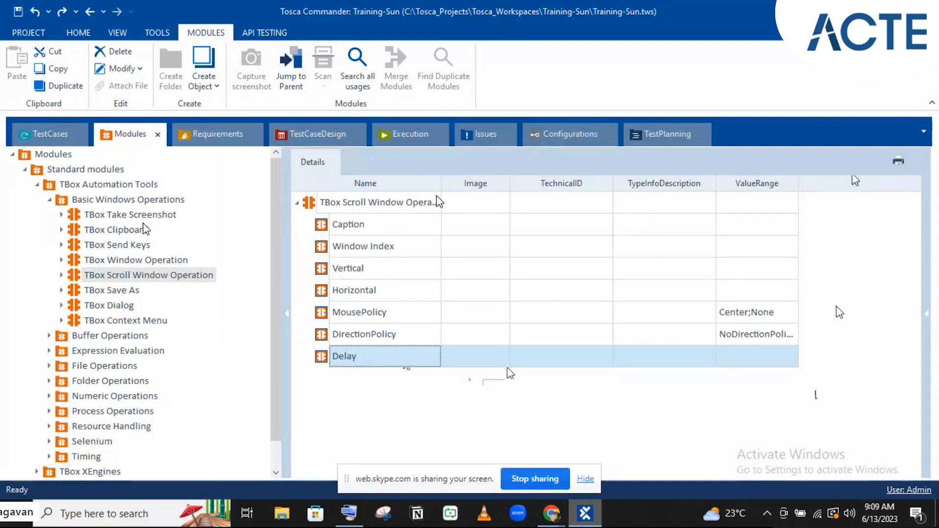
Collapse the Standard modules folder and select the root Modules folder.
mouse_move(144, 229)
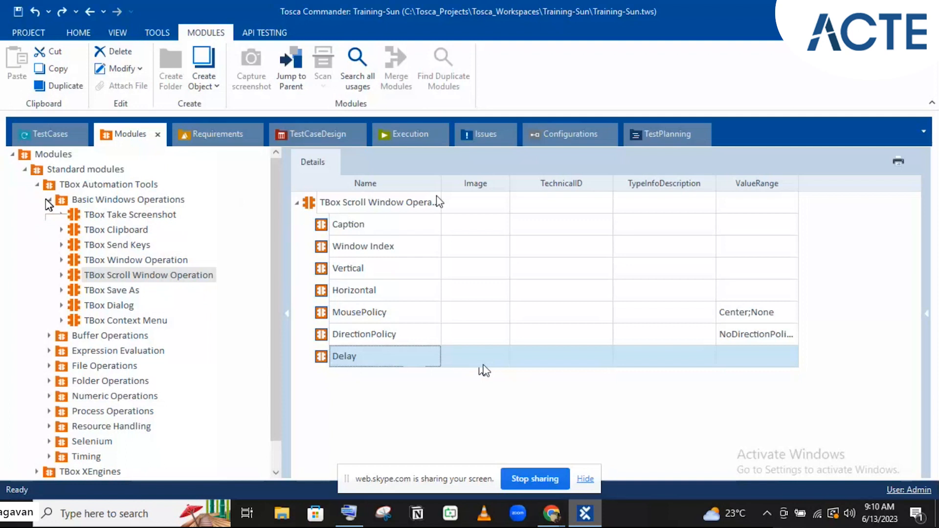
click(24, 170)
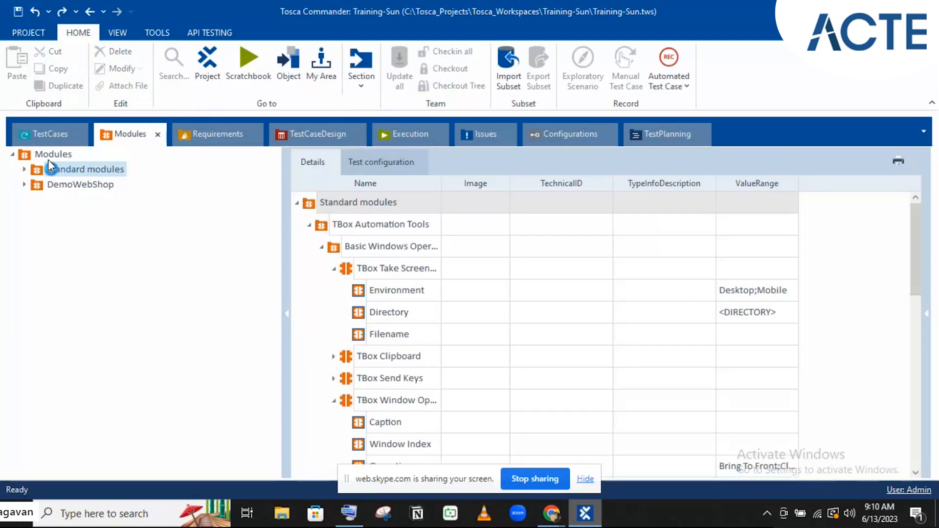
click(49, 160)
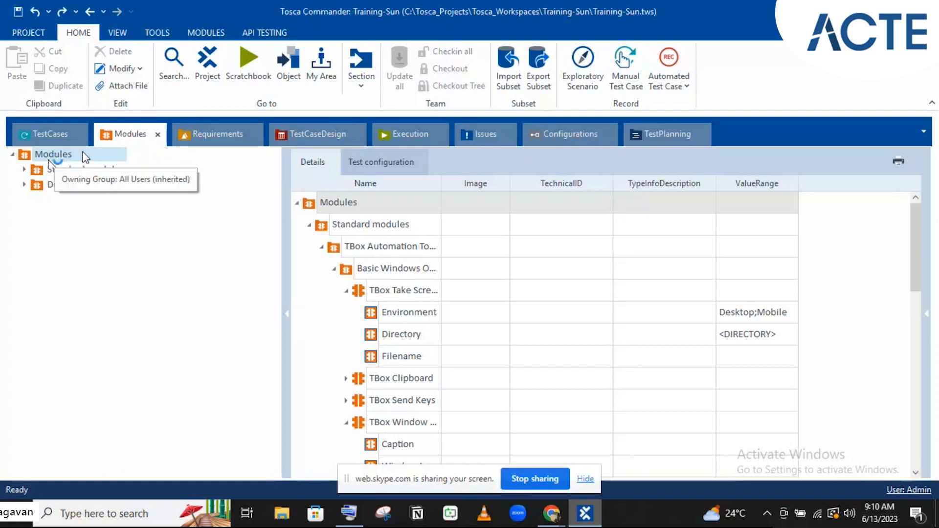
Create a new Module named Sampl in the DemoWebShop folder.
right_click(68, 186)
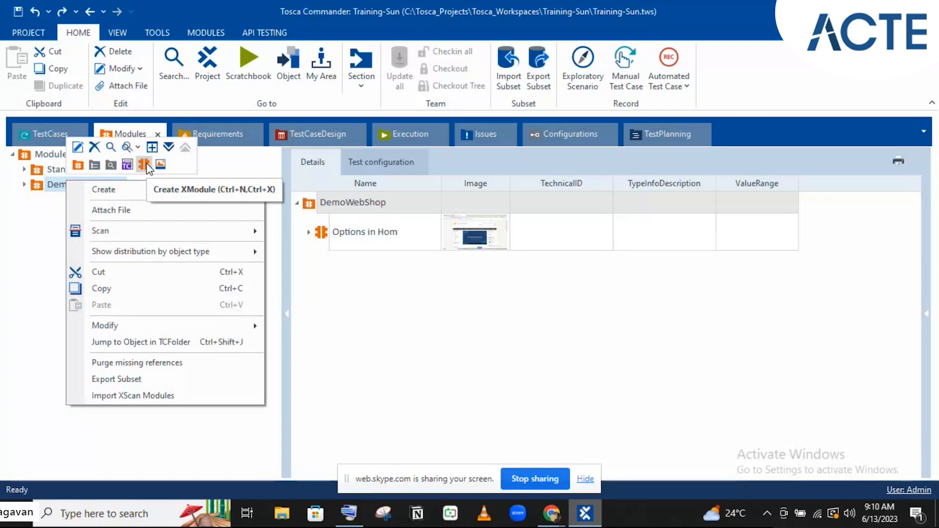
mouse_move(126, 195)
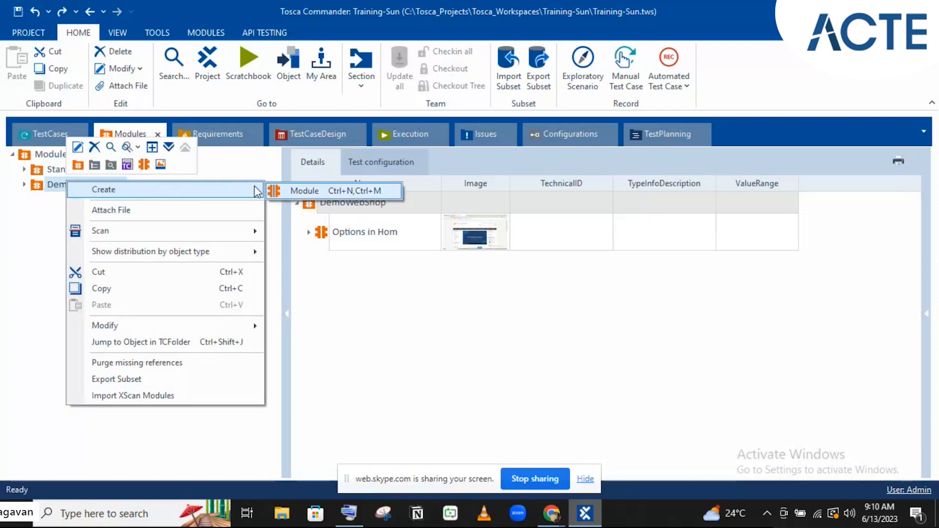
click(277, 191)
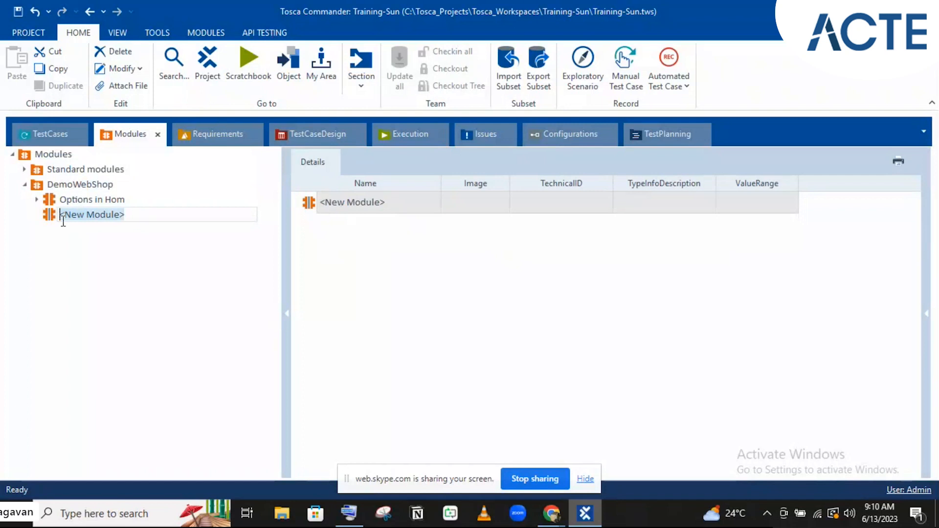
text(Samp)
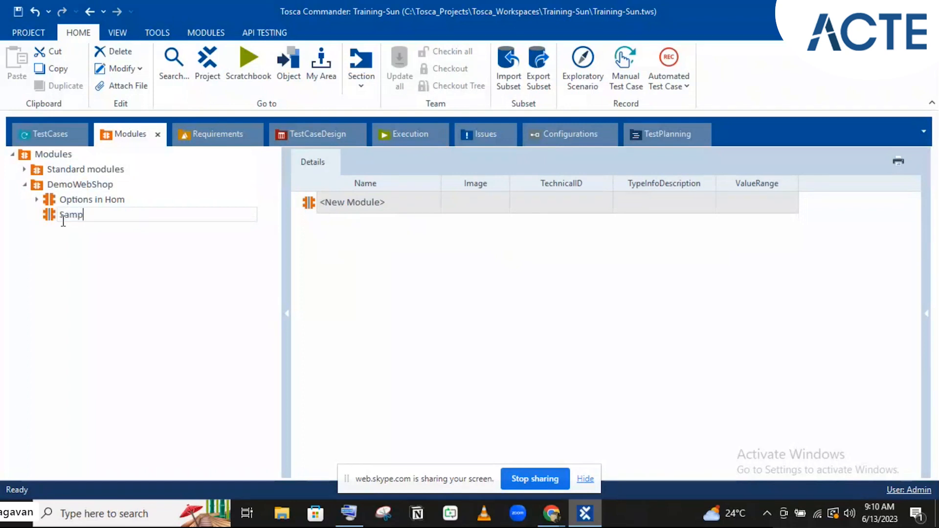
text(l)
key(Return)
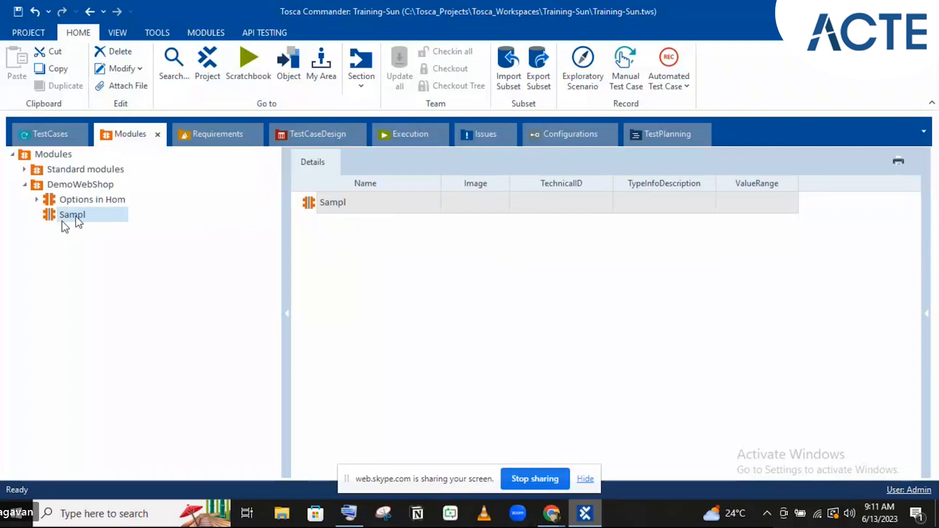
Add a ModuleAttribute named Login Button to the Sampl module.
right_click(104, 219)
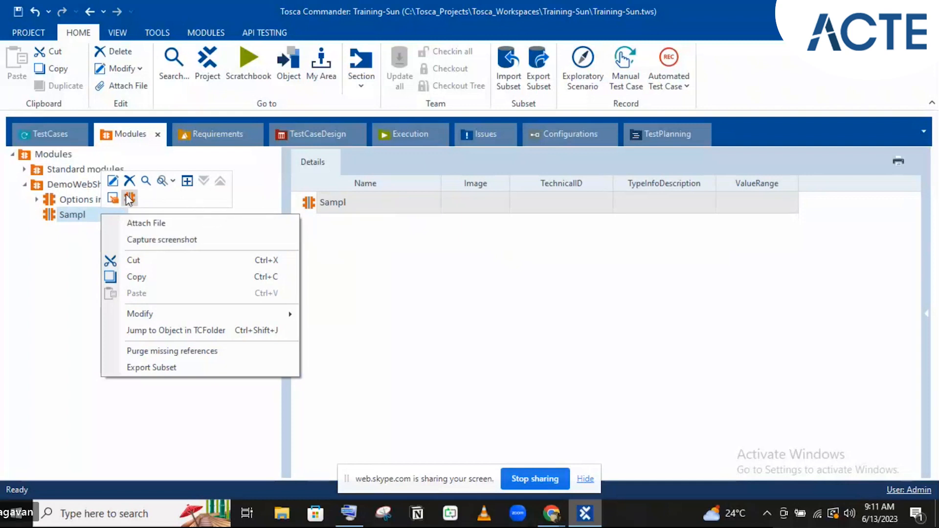
click(111, 200)
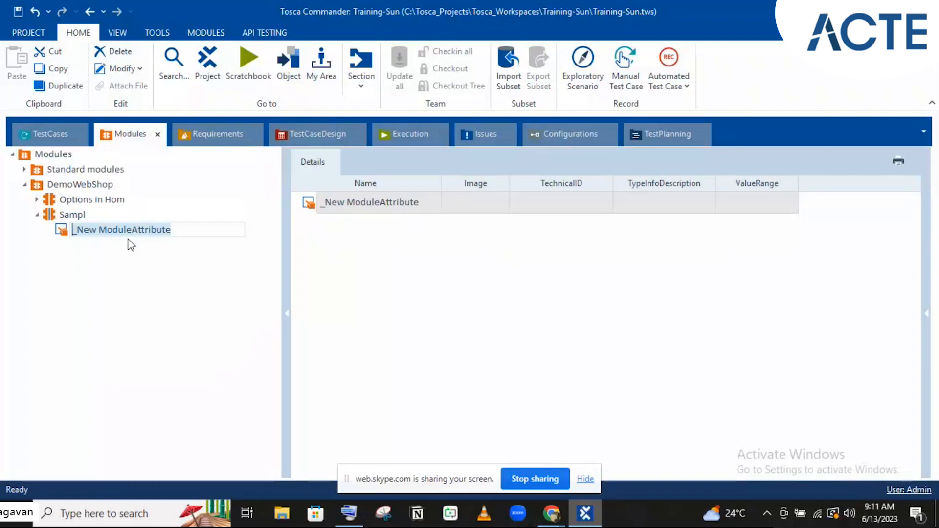
text(Lo)
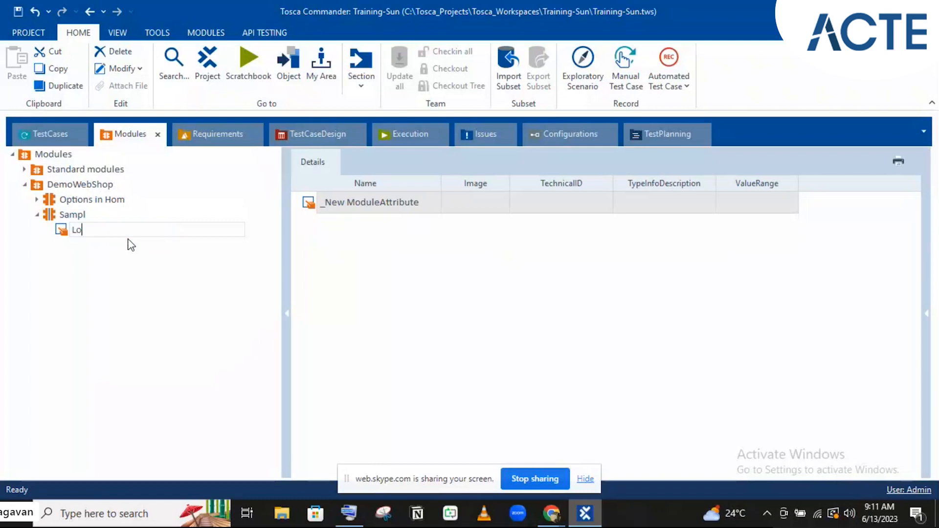
text(gin Button)
key(Return)
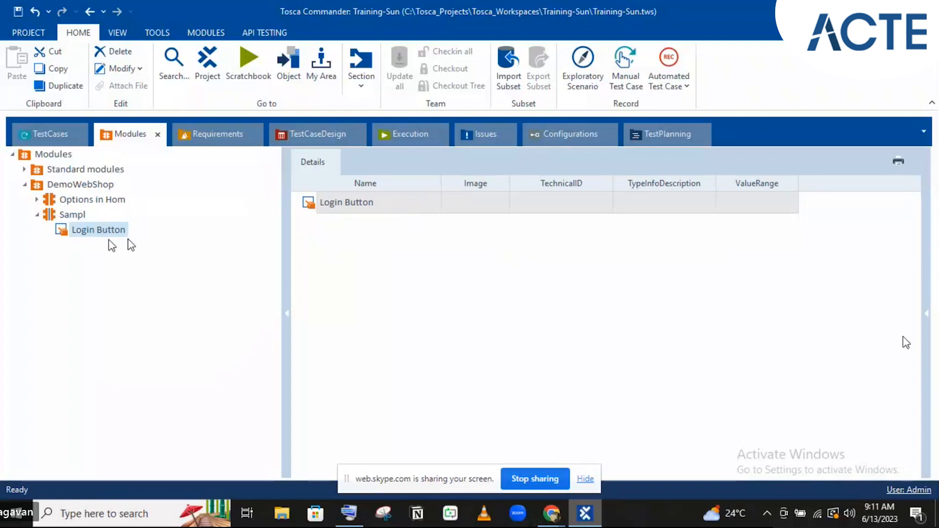
Show the properties of Sampl's Login Button attribute and examine which objects and controls can be created for it.
click(926, 317)
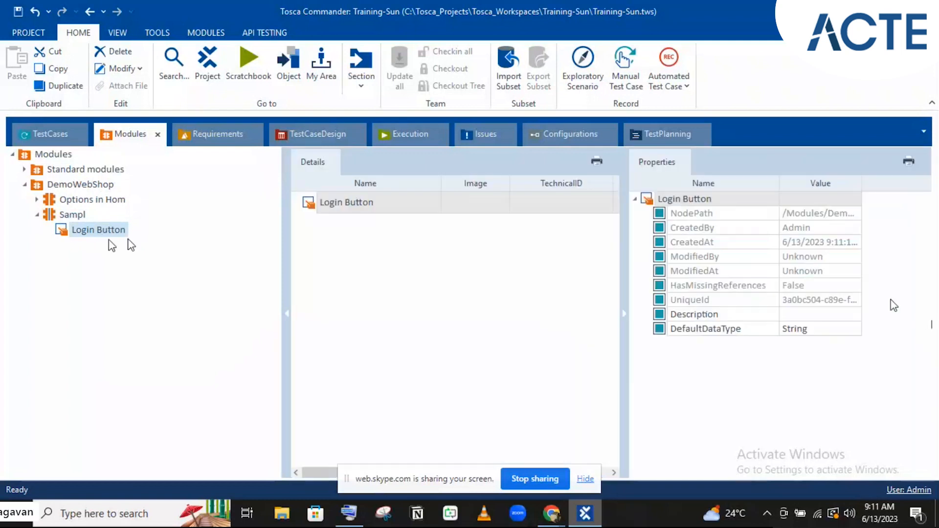
right_click(732, 203)
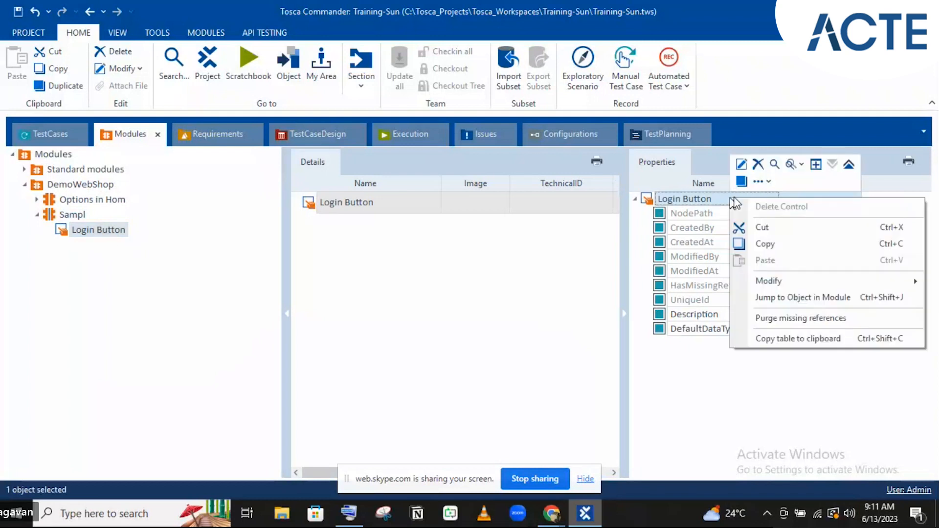
click(762, 182)
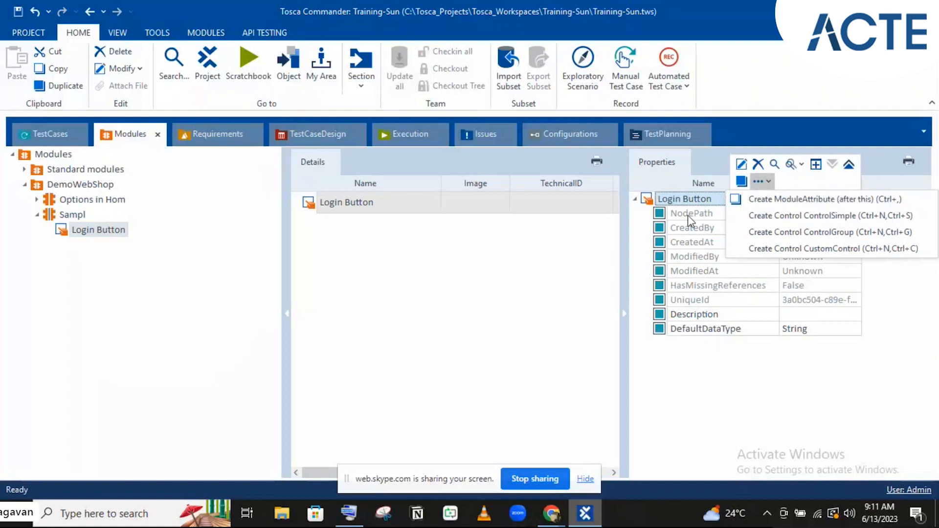
click(762, 415)
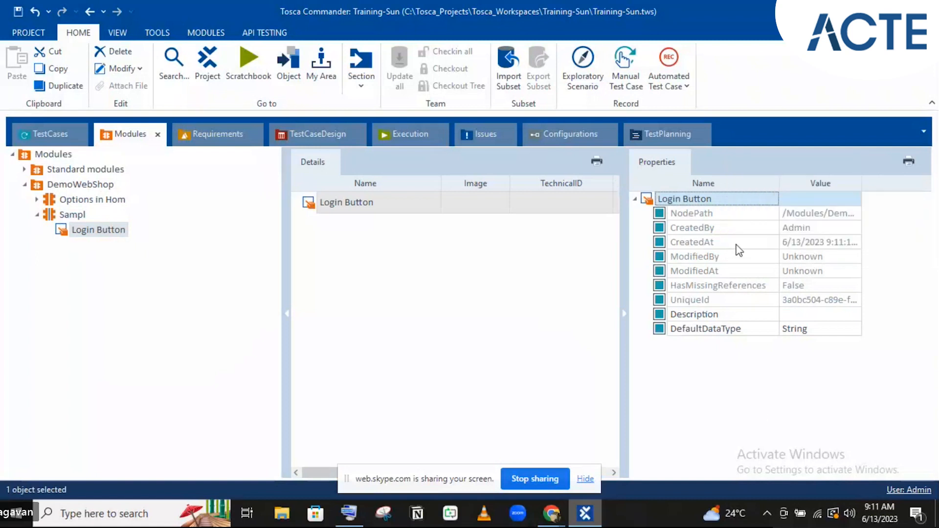
right_click(725, 205)
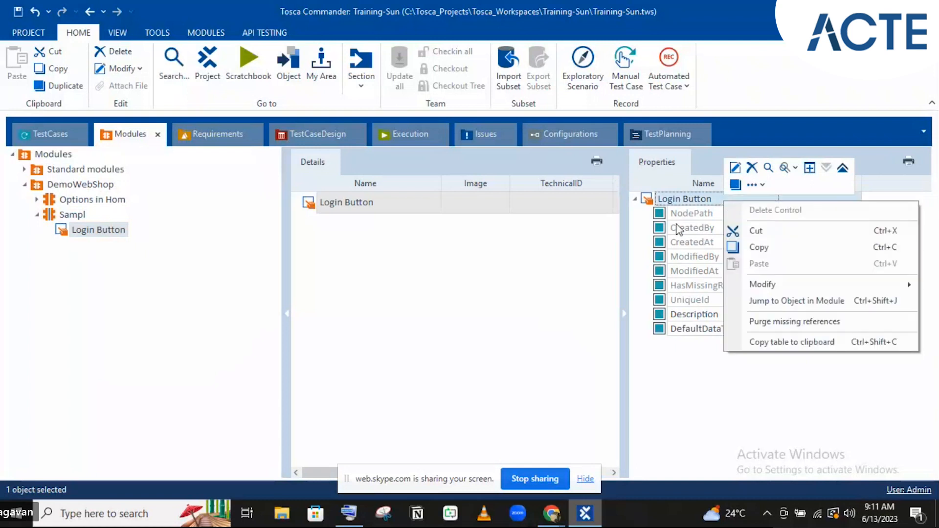
click(459, 303)
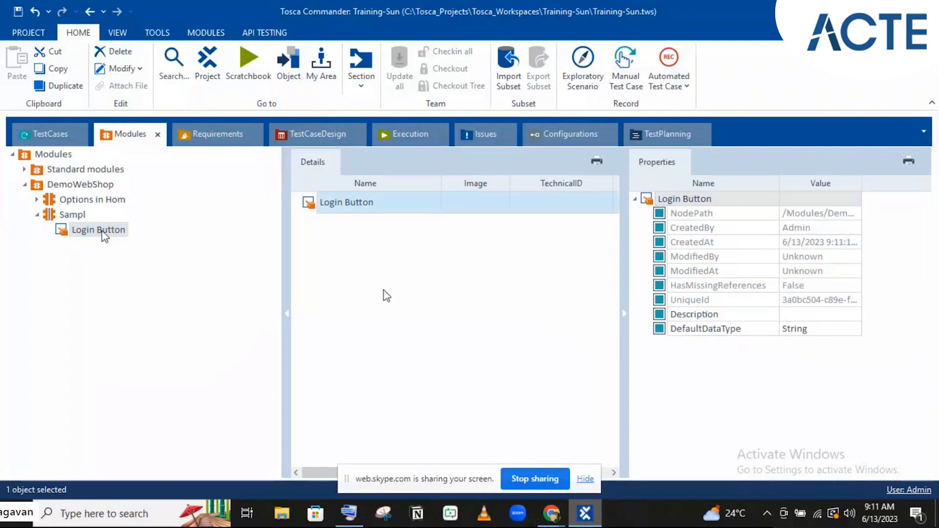
click(103, 233)
right_click(107, 235)
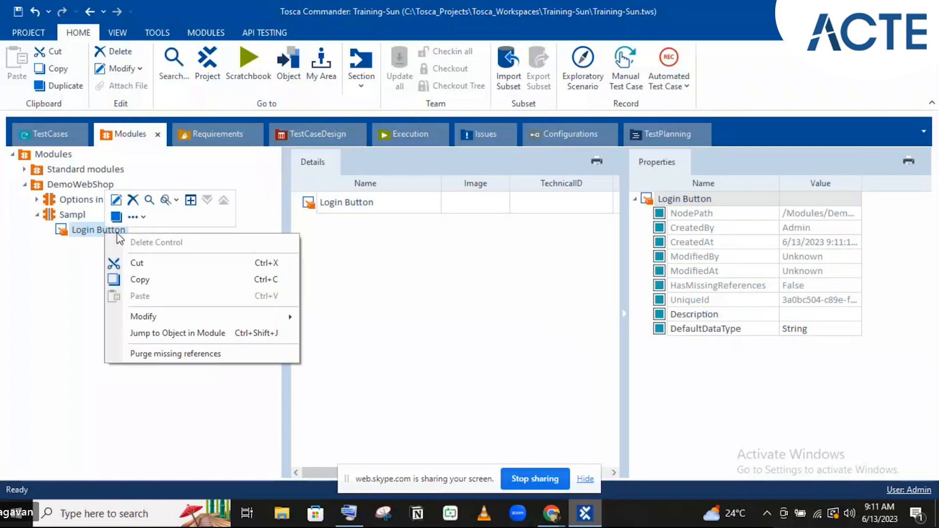
click(132, 219)
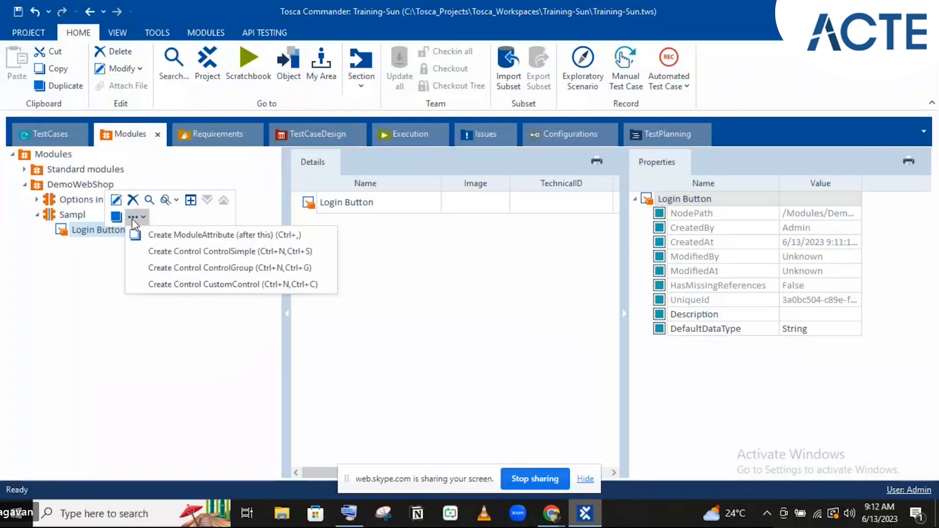
click(67, 262)
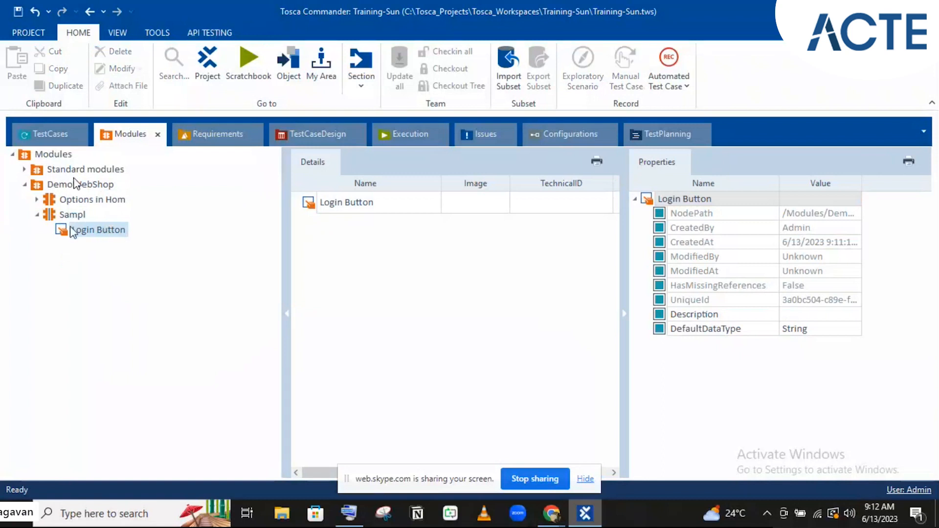
Create an XModule named Sampl_1 in the DemoWebShop folder.
click(77, 186)
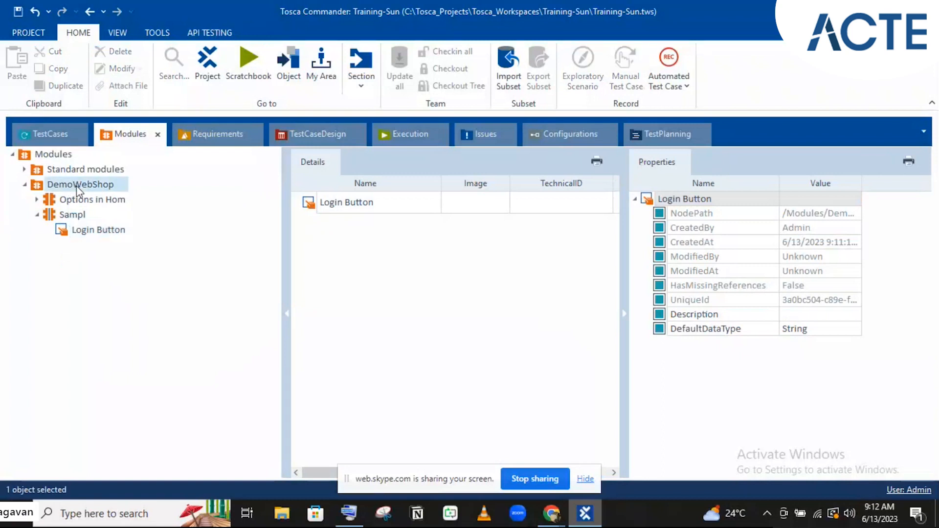
click(76, 187)
right_click(77, 187)
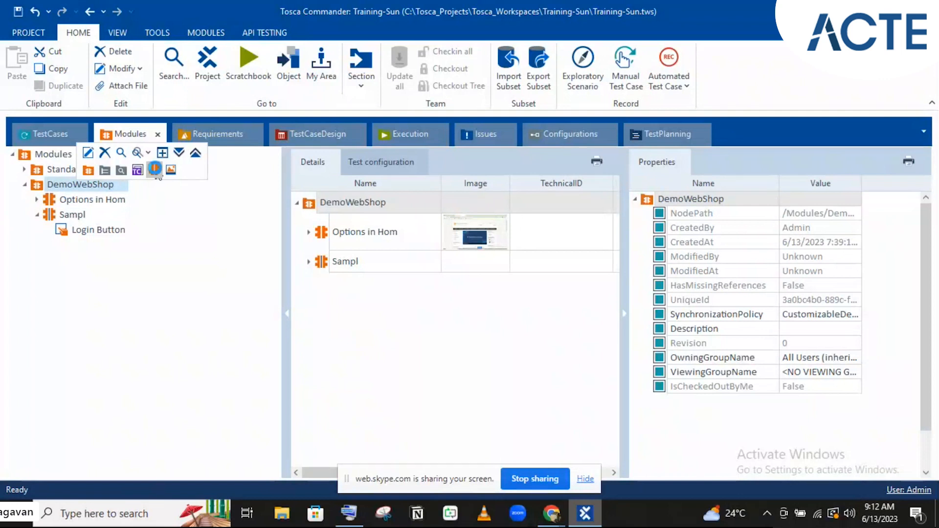
click(154, 169)
text(Sampl_1)
key(Return)
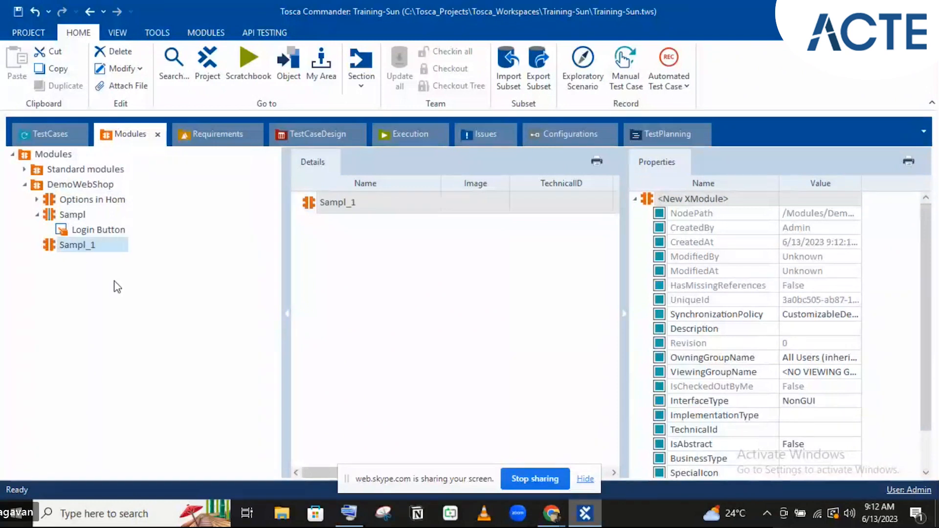
Add an XModuleAttribute named Login Button to the Sampl_1 module.
right_click(74, 251)
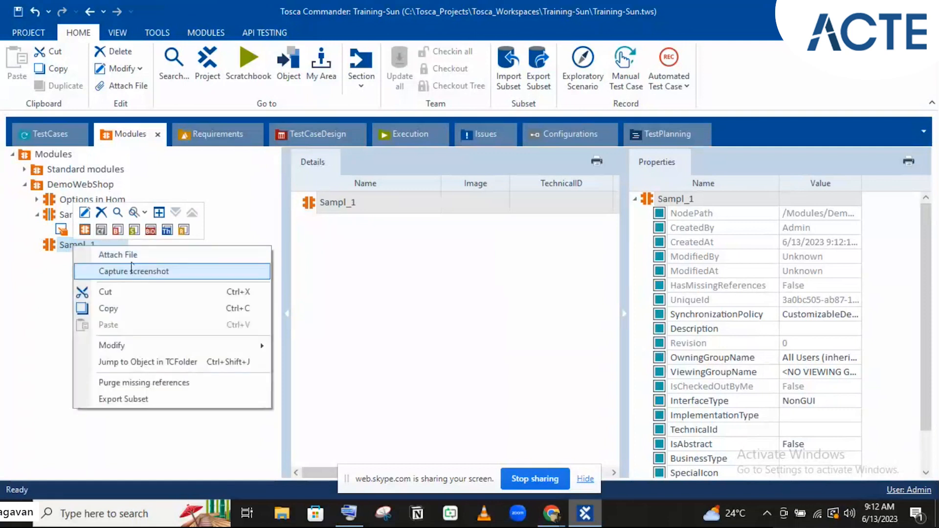
click(84, 229)
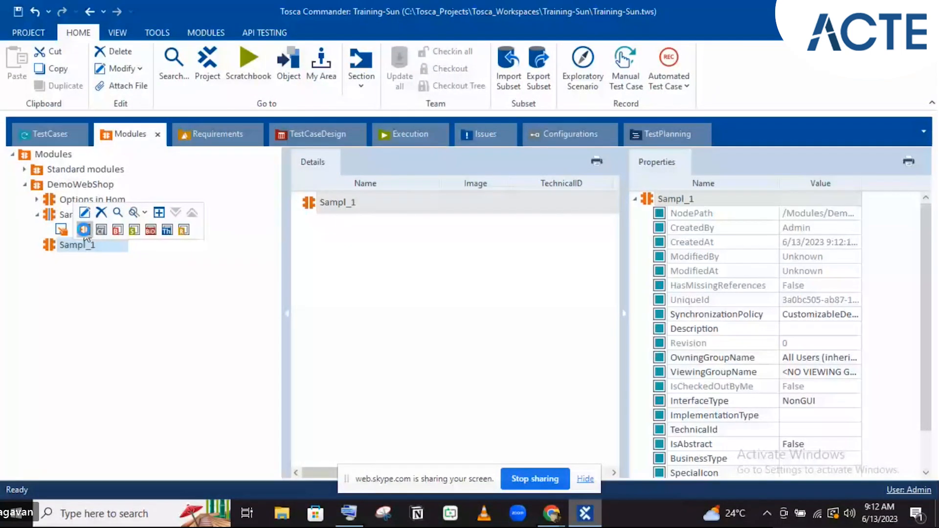
click(83, 230)
text(Login Button)
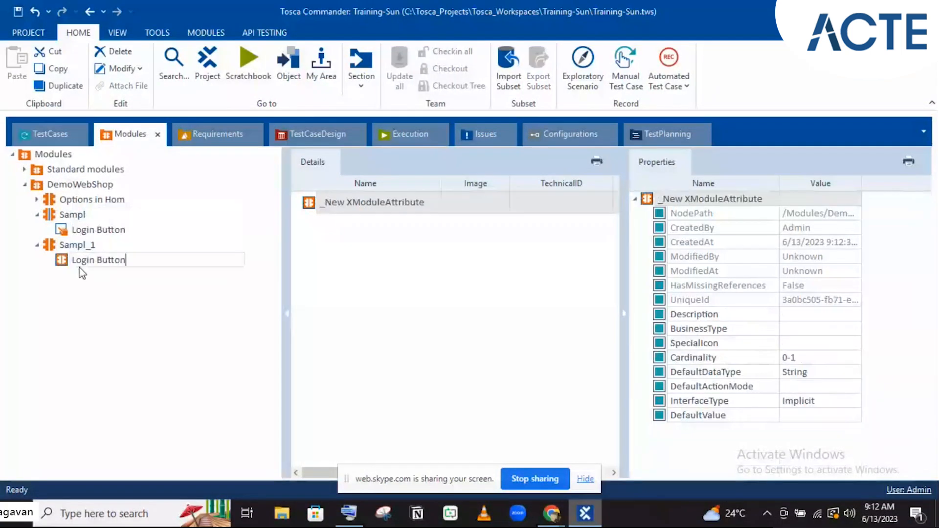
key(Return)
Create a TechnicalID parameter named OuterText for Sampl_1's Login Button attribute and select its value field.
click(121, 263)
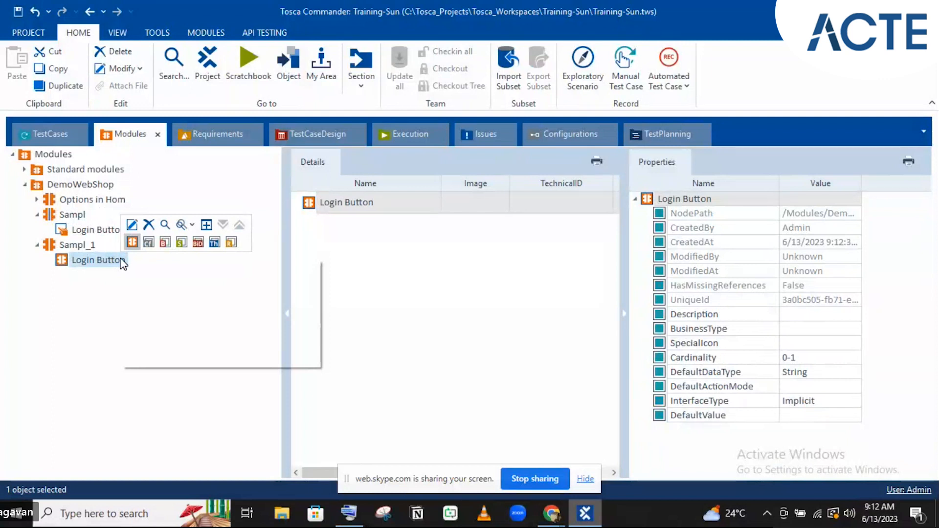
click(234, 242)
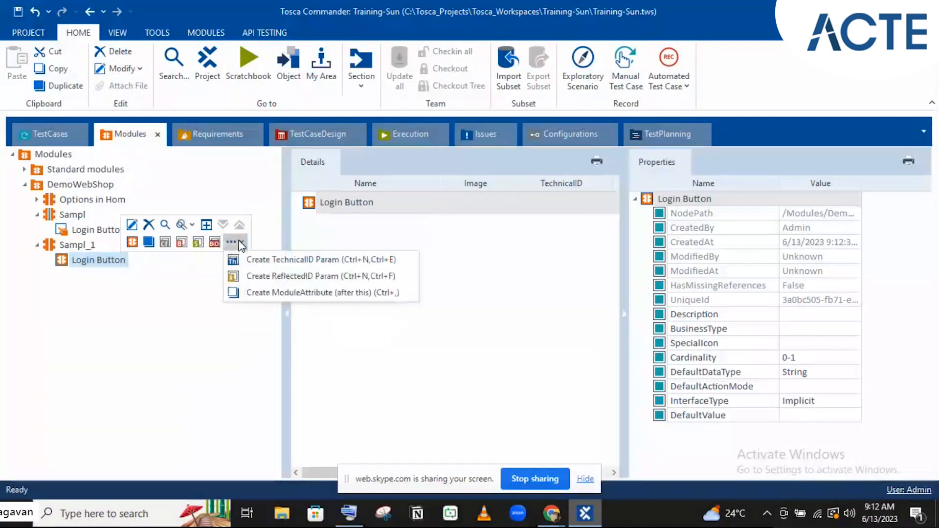
click(283, 261)
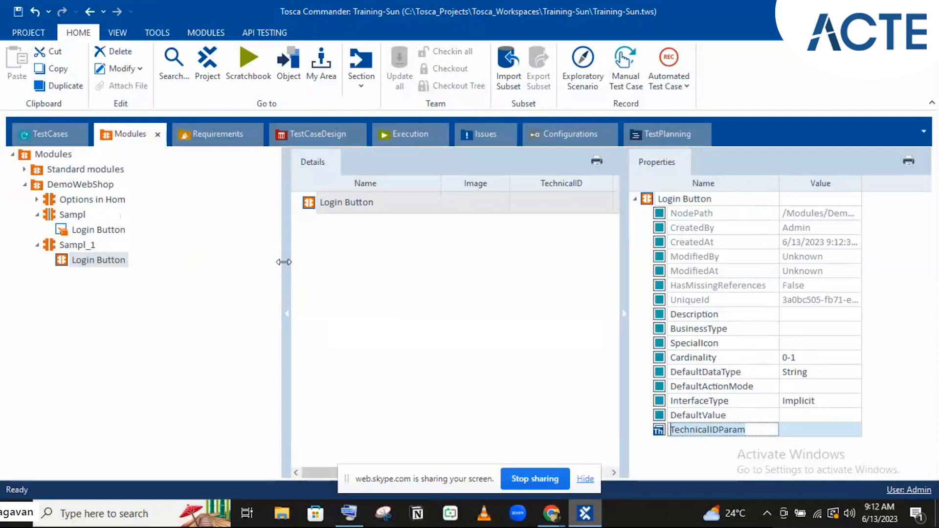
text(Out)
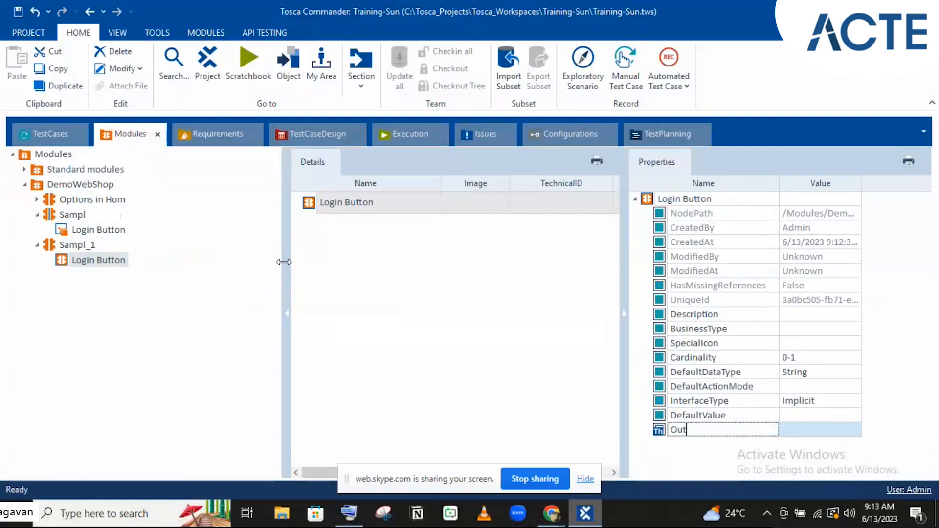
click(349, 514)
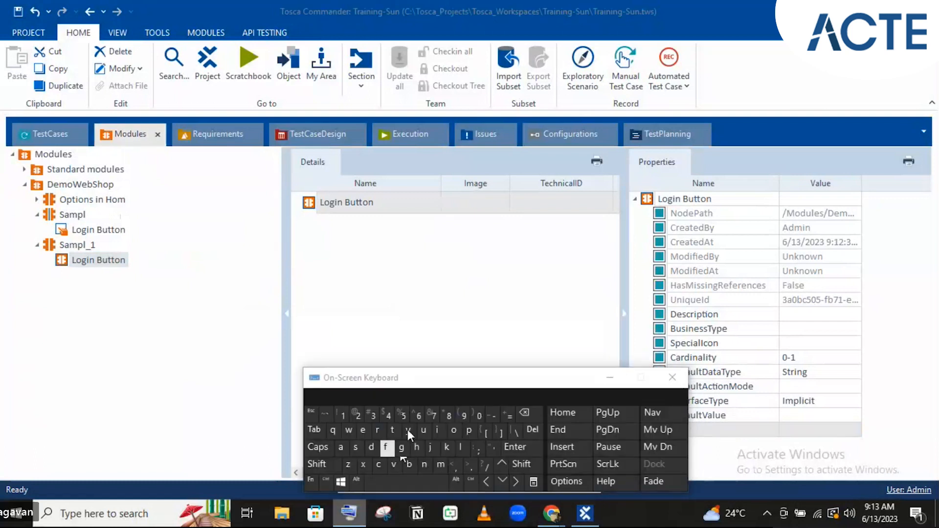
click(730, 425)
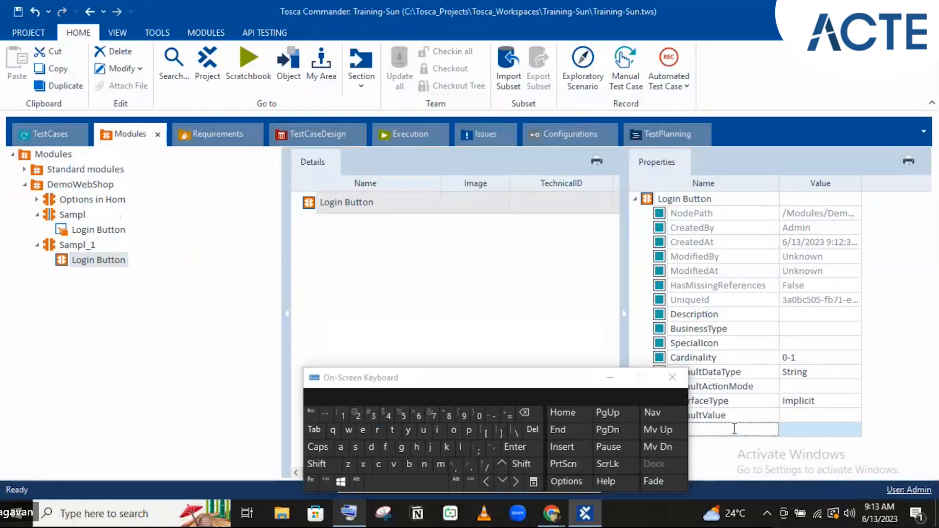
click(362, 430)
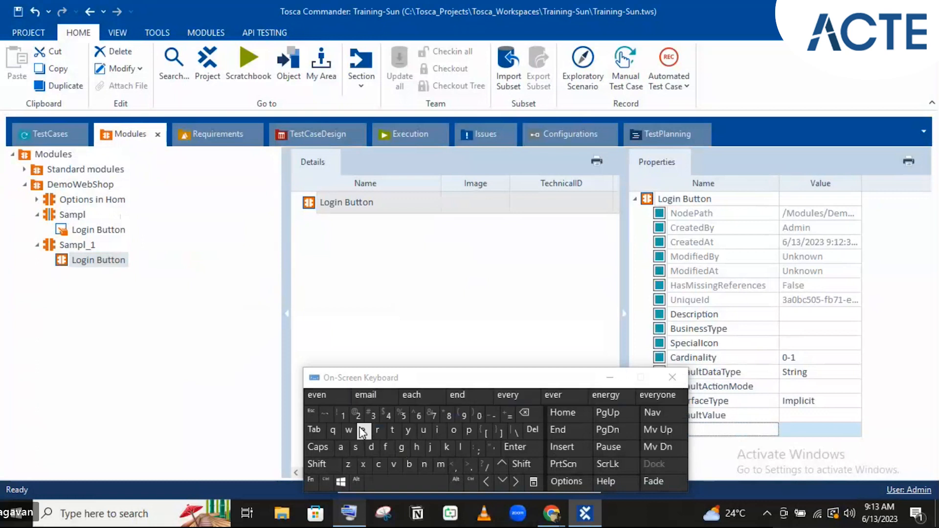
drag(528, 381, 392, 380)
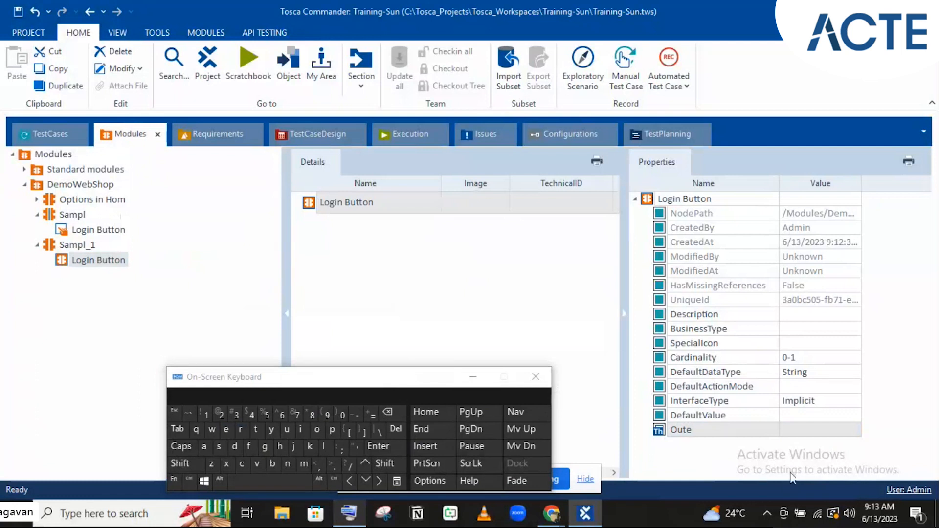
click(716, 428)
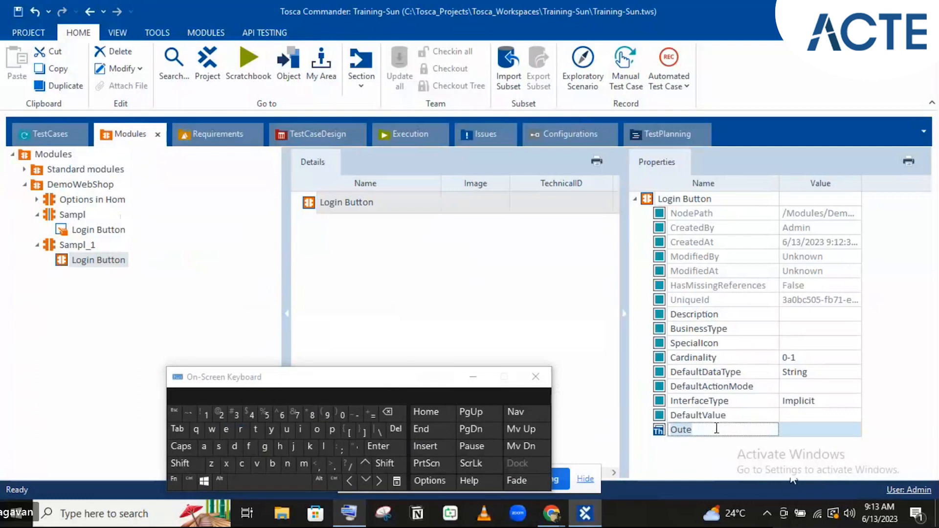
text(rText)
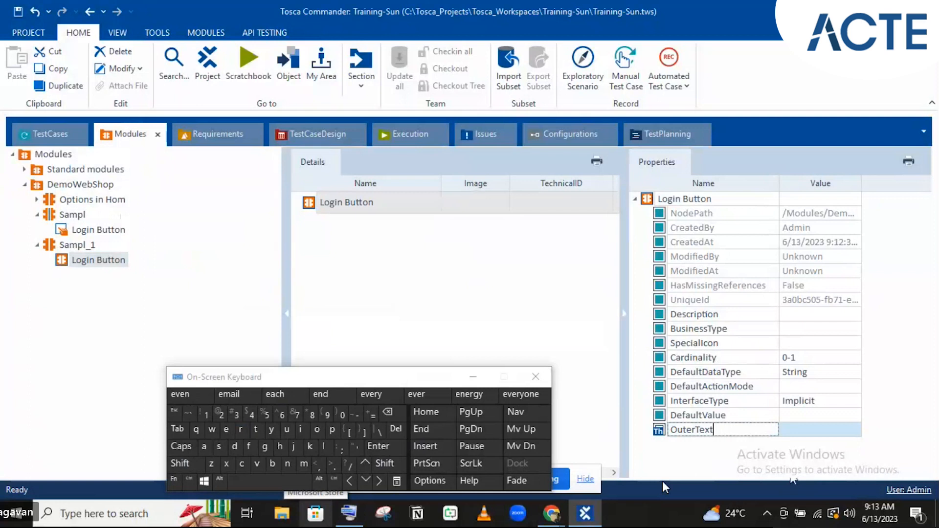
click(812, 430)
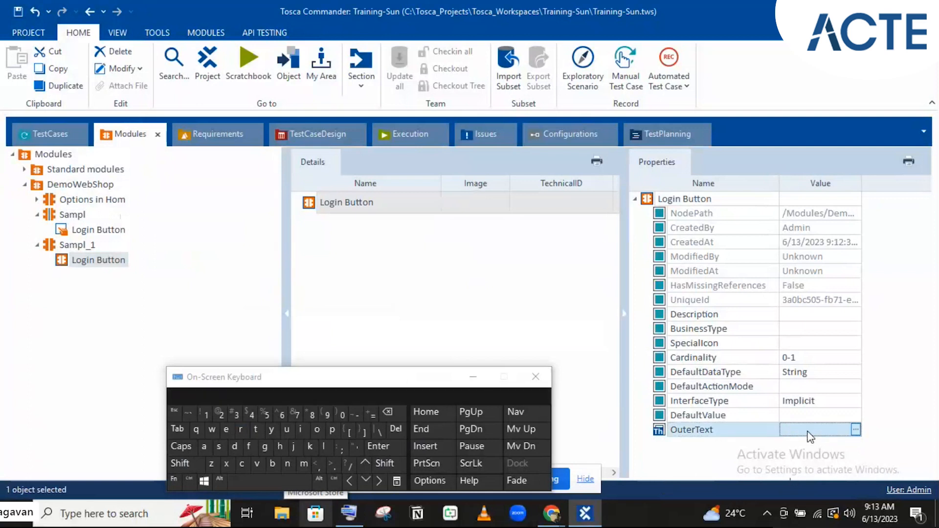
Set the OuterText parameter of Sampl_1's Login Button attribute to Login.
click(809, 431)
text(Login)
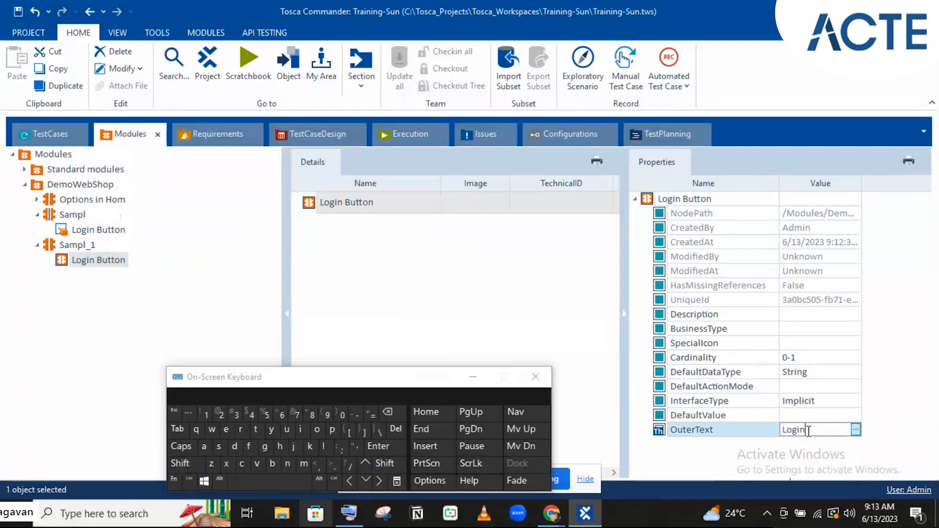
click(907, 365)
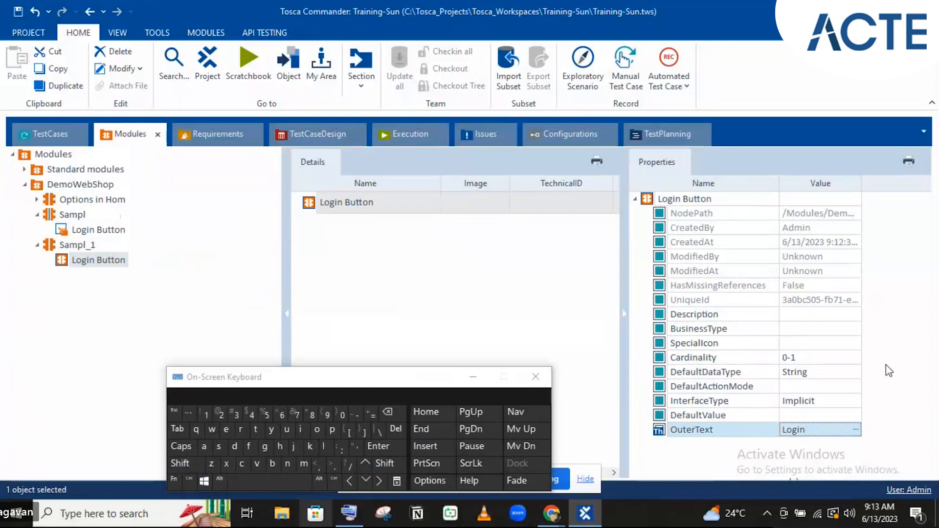
click(889, 371)
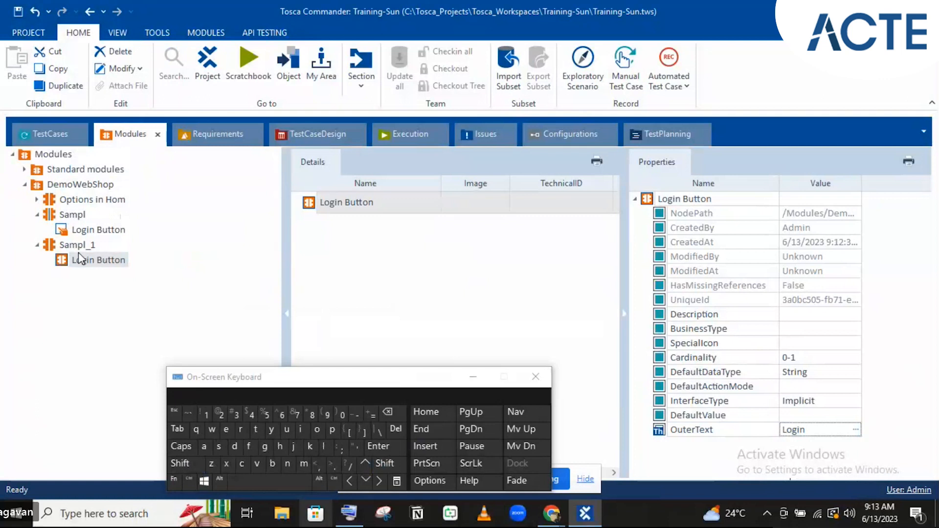
Open the search for the Sampl_1 module and compare its simple and TQL search modes, ending in TQL search.
click(78, 252)
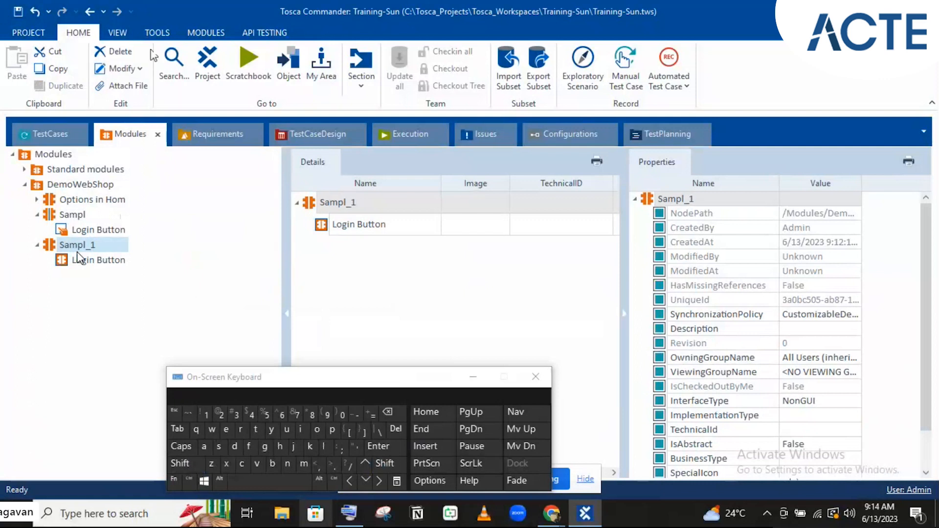
click(166, 78)
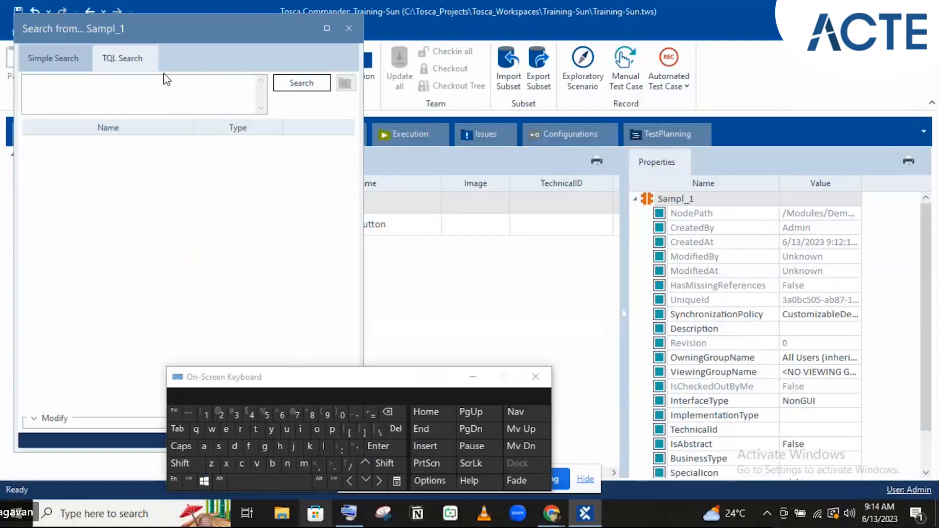
click(474, 377)
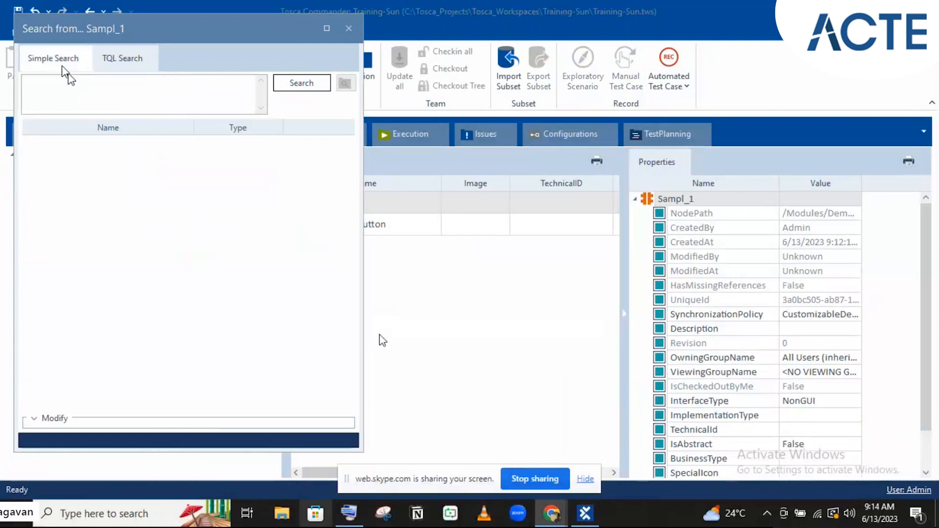
click(64, 69)
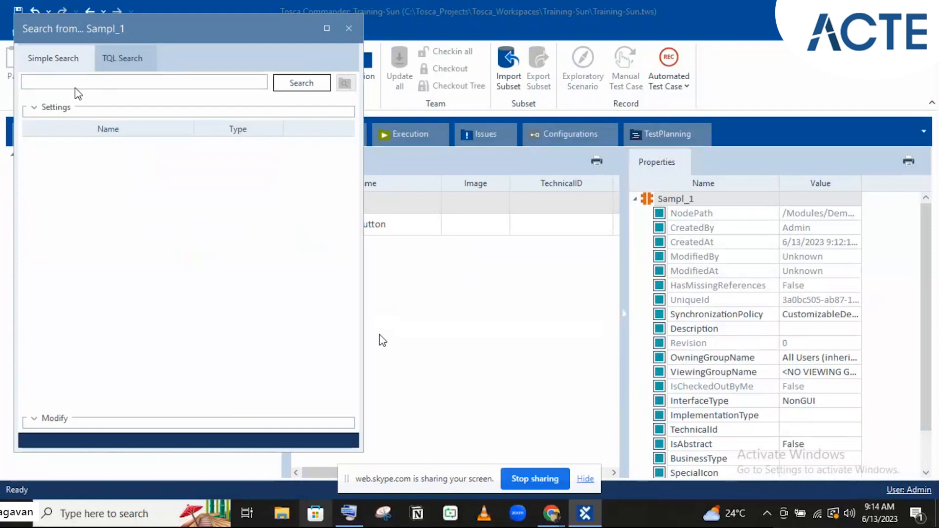
click(130, 62)
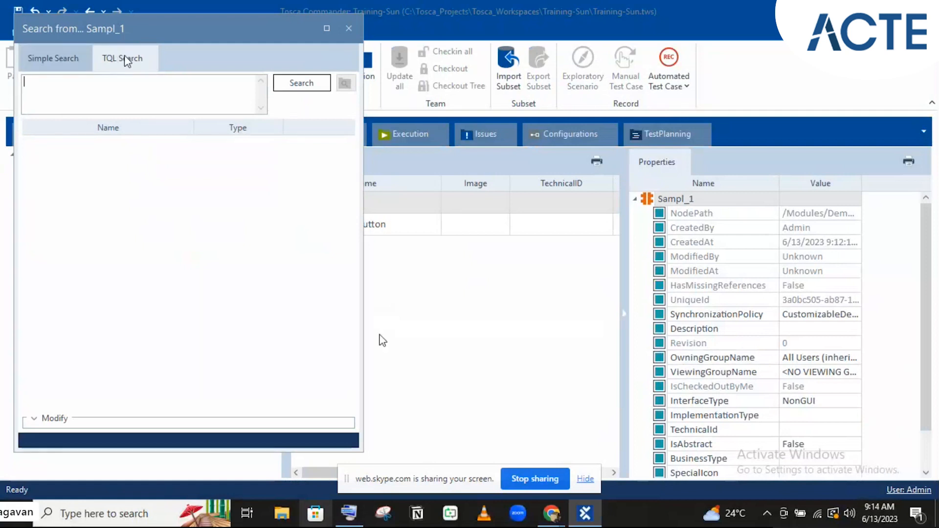
Run the TQL query =>SUBPARTS on the Sampl_1 module.
click(137, 90)
text(=>)
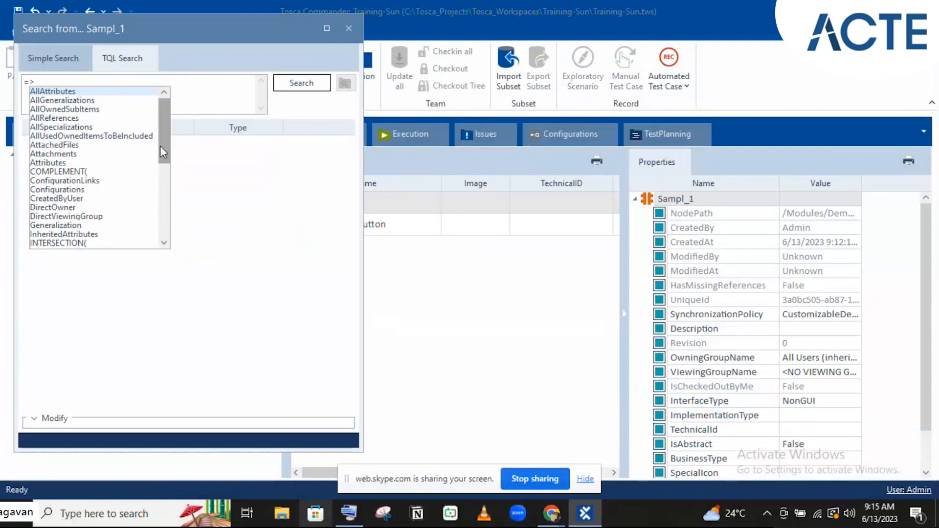
drag(161, 148, 162, 213)
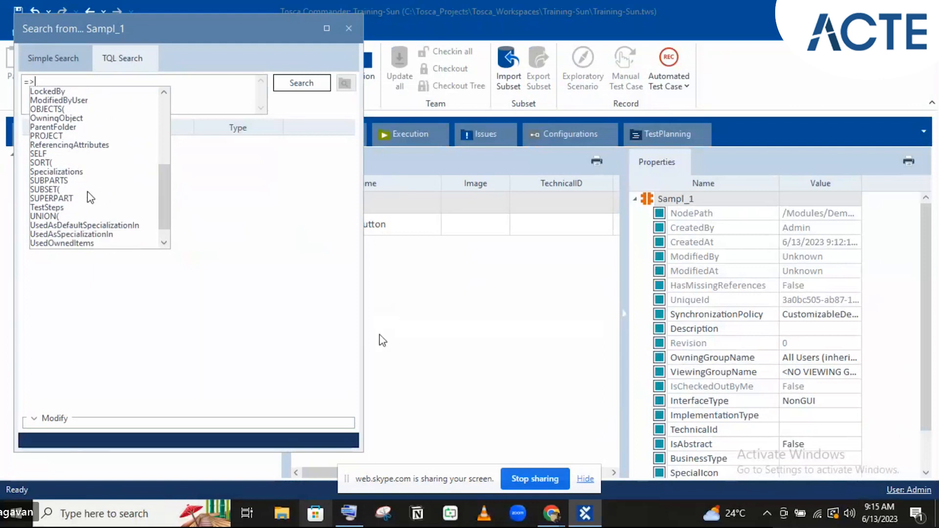
text(subp)
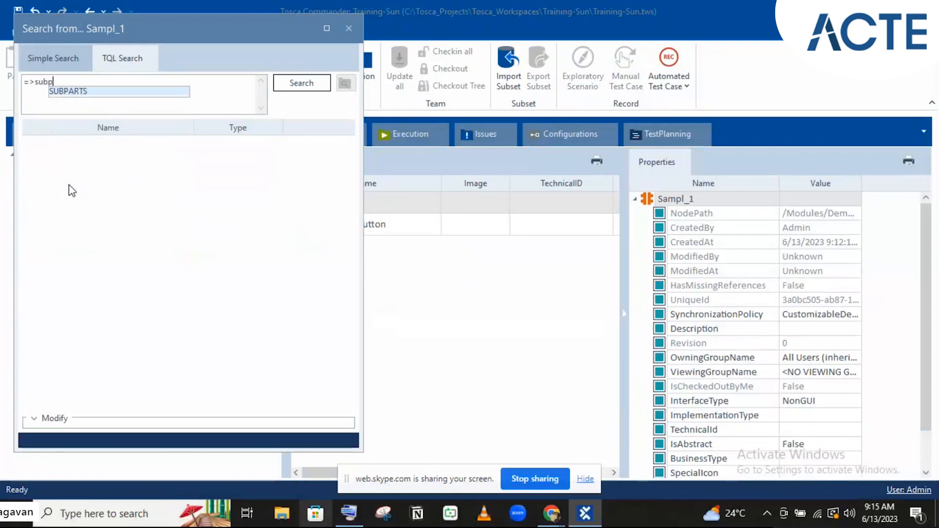
key(Return)
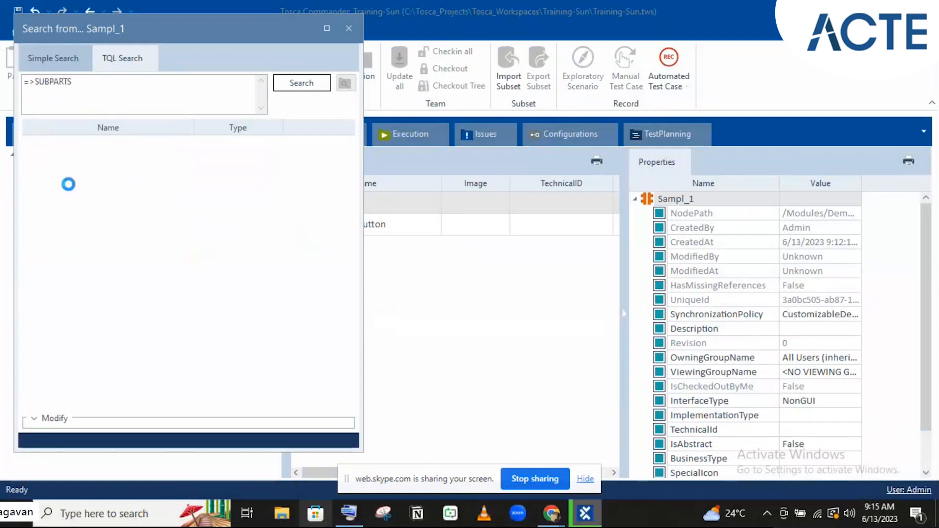
key(Return)
Review the object types available for filtering, restrict the query to =>SUBPARTS:Module and run the search.
click(82, 83)
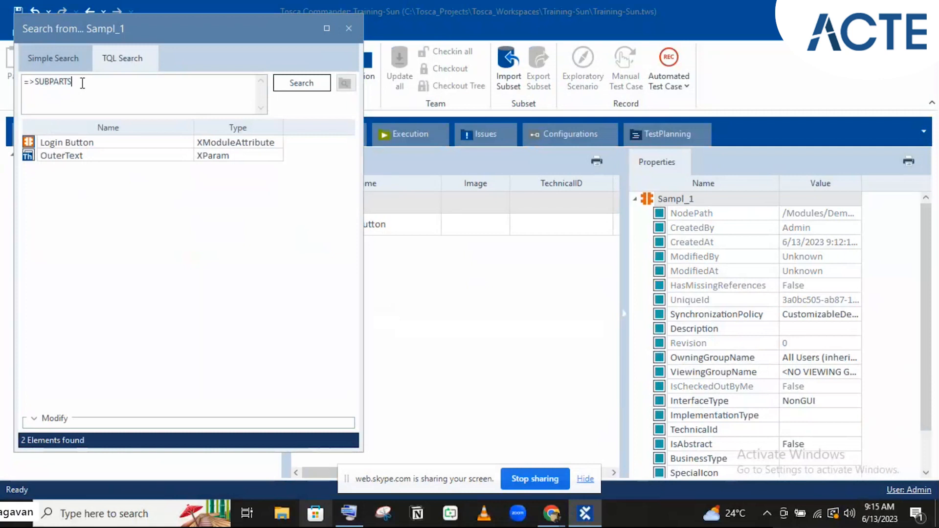
text(:)
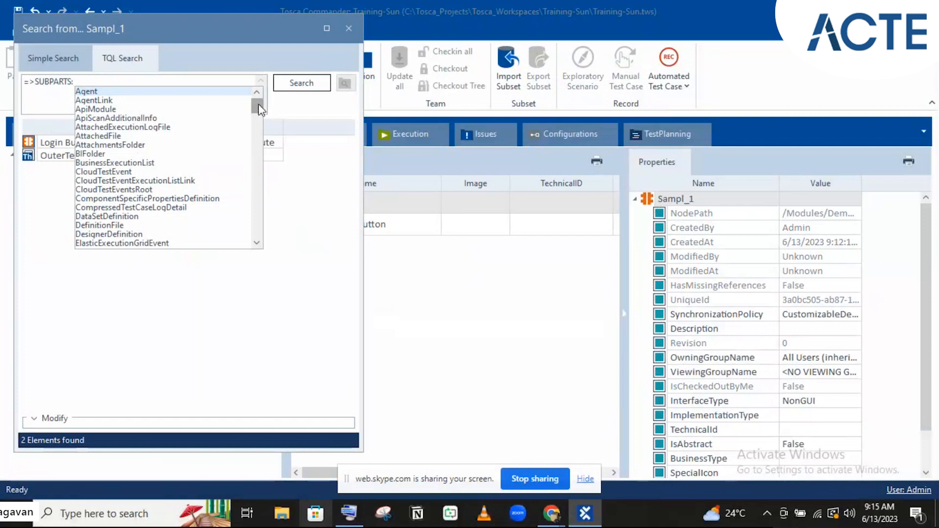
scroll(259, 104, down, 2)
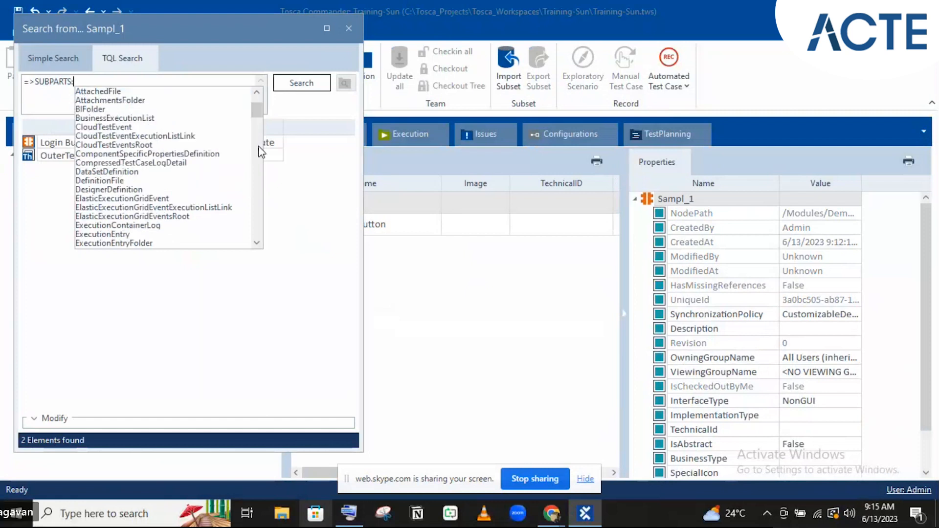
click(258, 164)
click(258, 165)
click(258, 165)
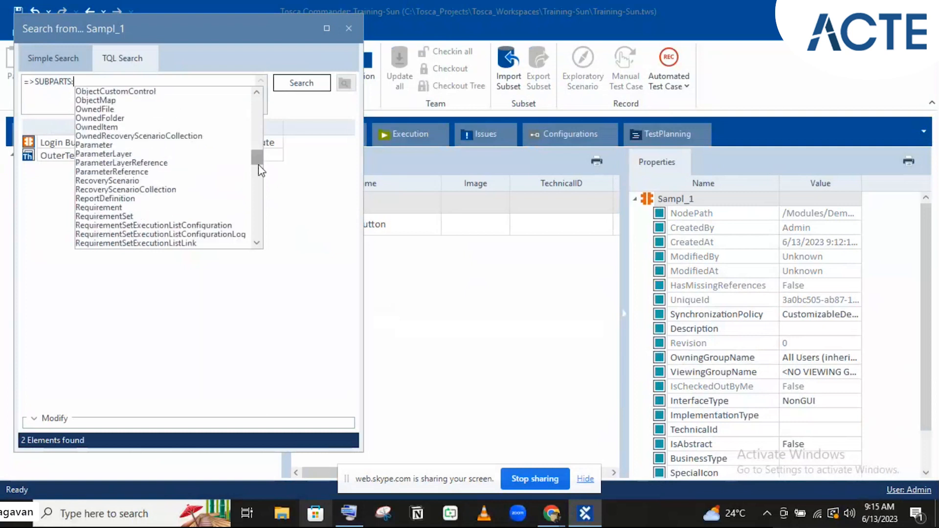
click(259, 186)
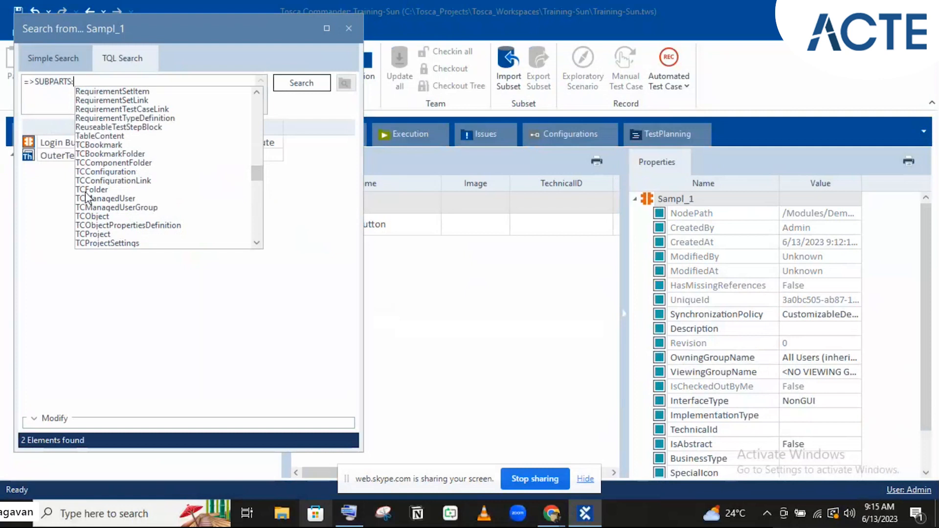
drag(257, 169, 253, 140)
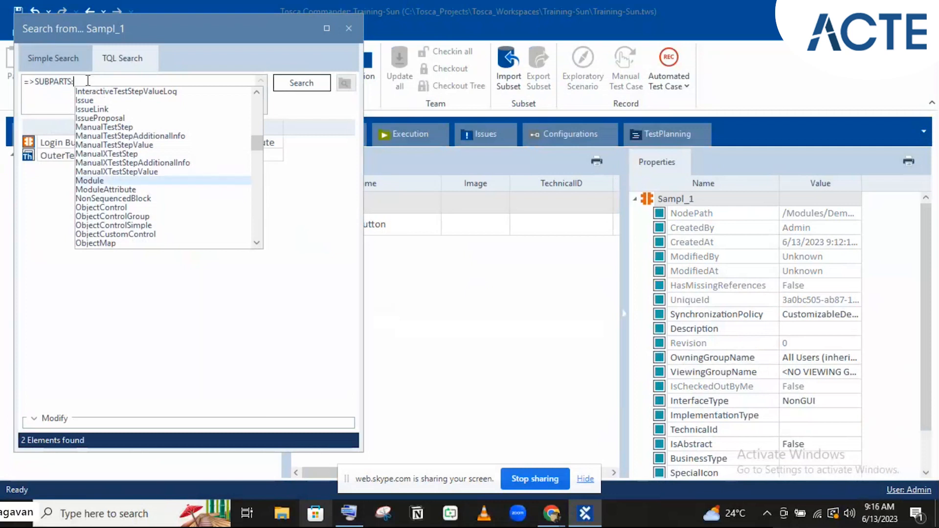
text(mo)
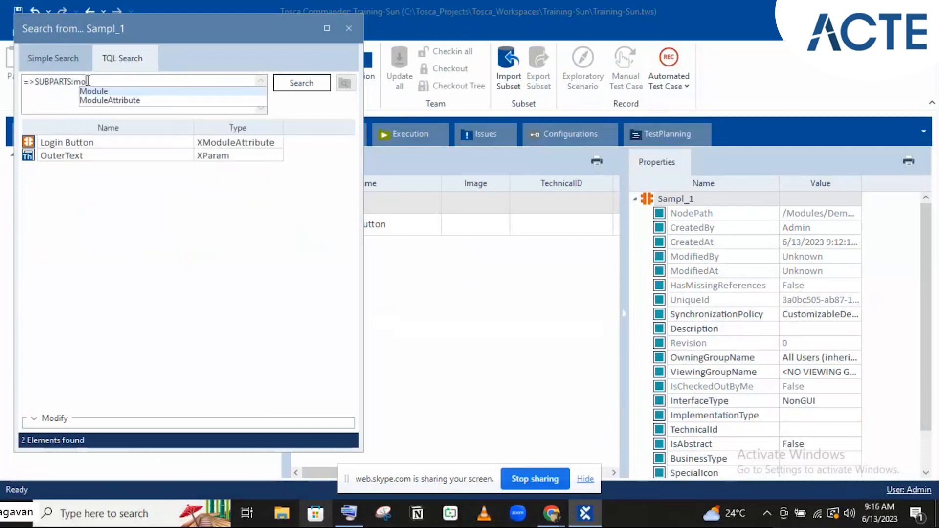
key(Return)
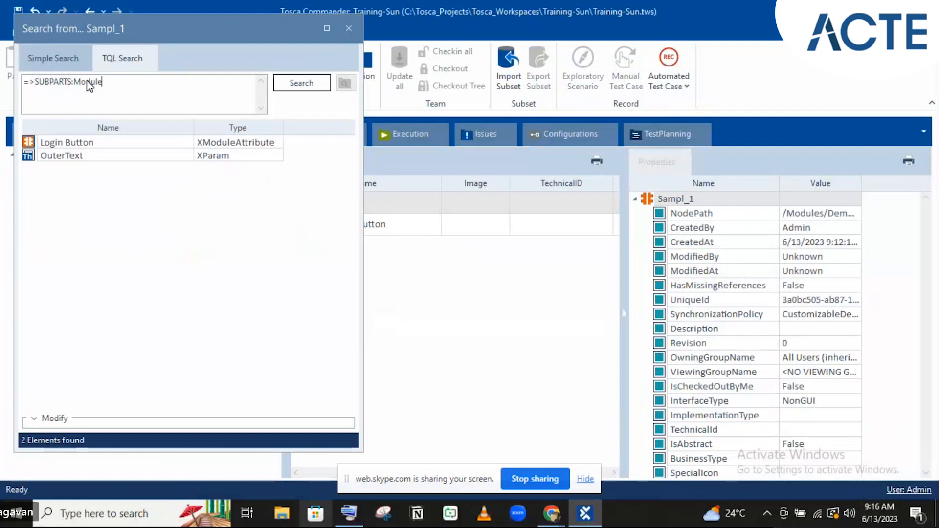
key(Return)
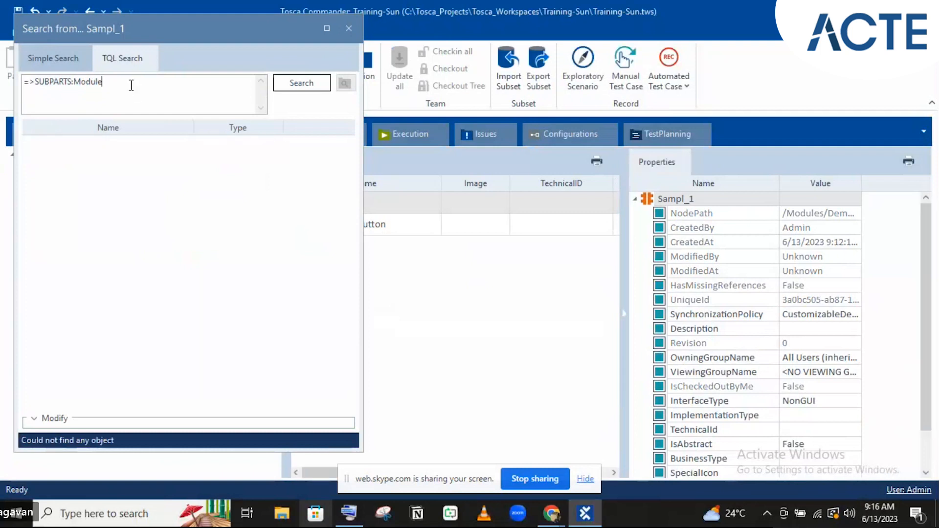
Extend the TQL query with the start of a condition on the Name property: =>SUBPARTS:Module[Name.
click(112, 83)
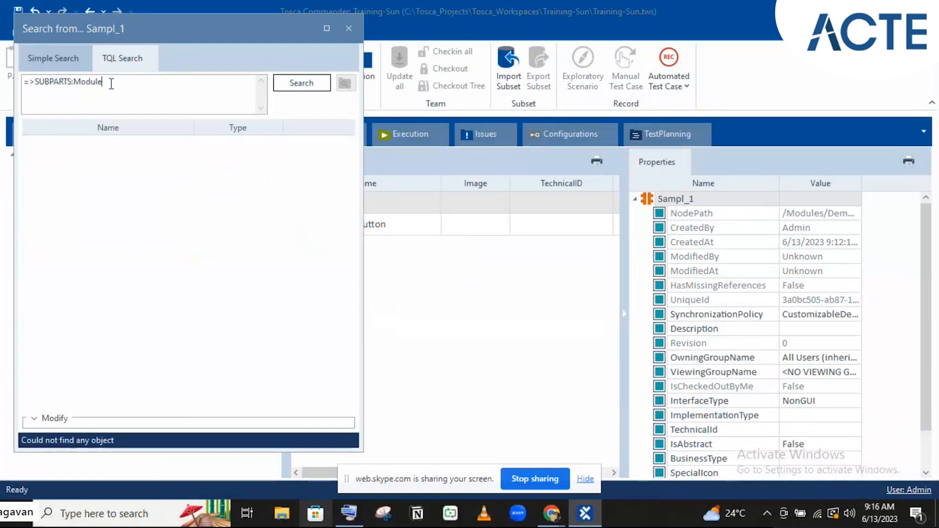
text([)
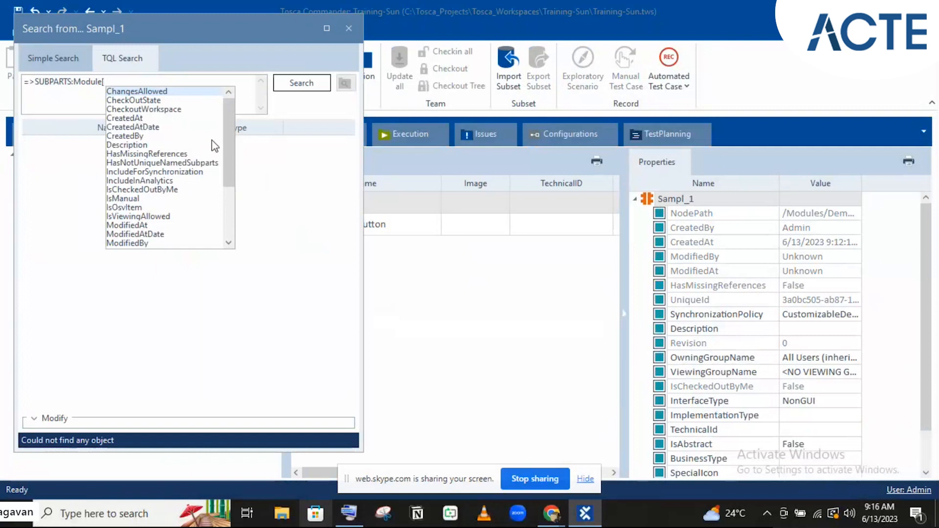
drag(228, 151, 234, 237)
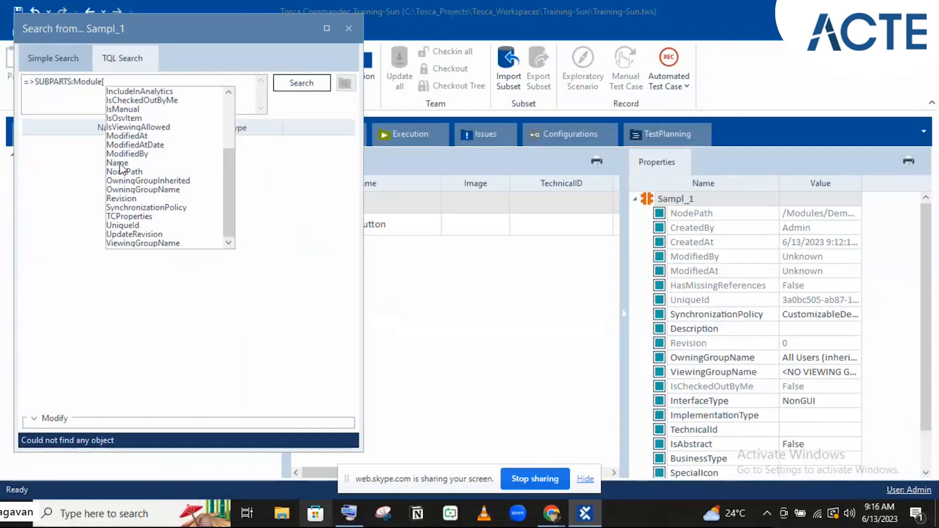
text(Name)
key(Return)
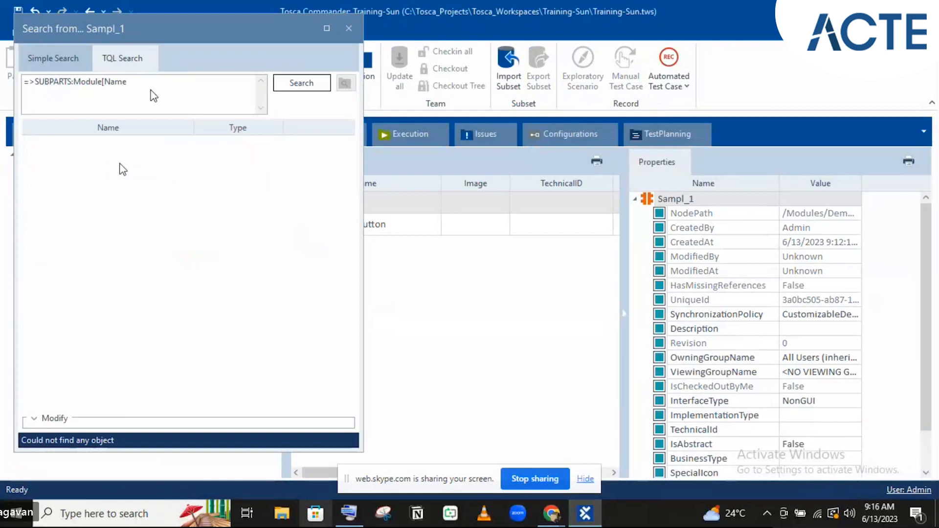
Complete the query's condition so that it reads =>SUBPARTS:Module[Name=="Tbox"].
click(129, 82)
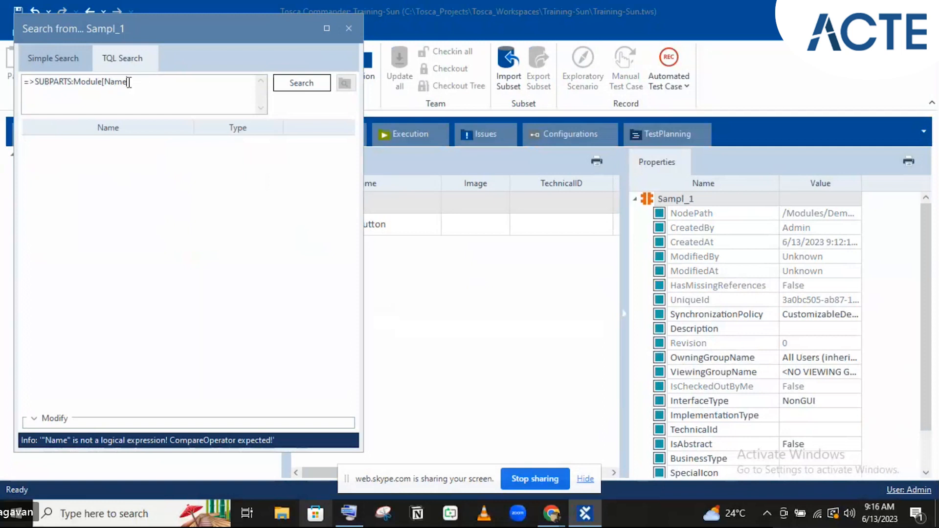
text(==")
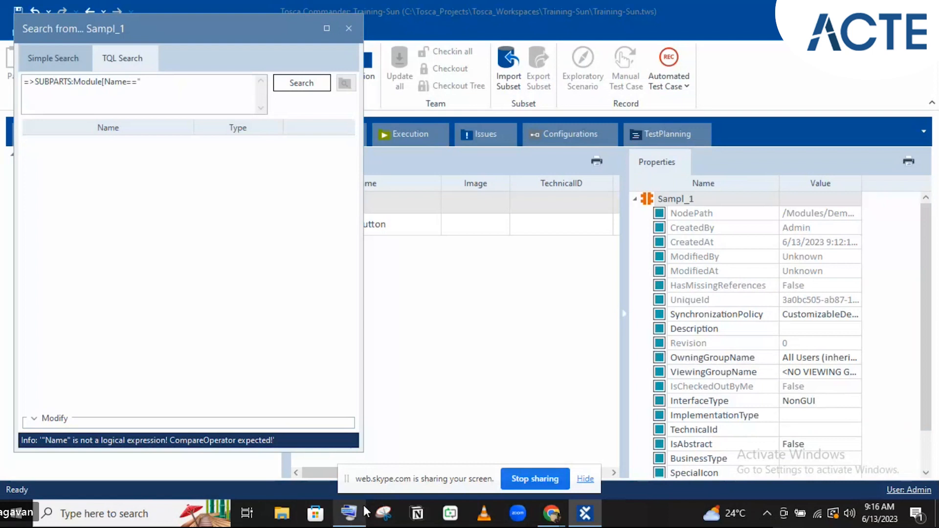
click(350, 517)
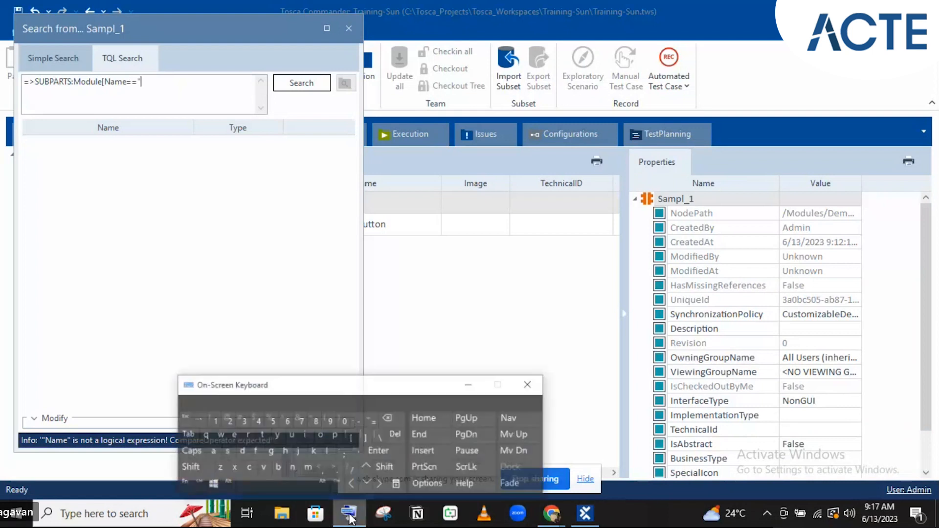
text(D)
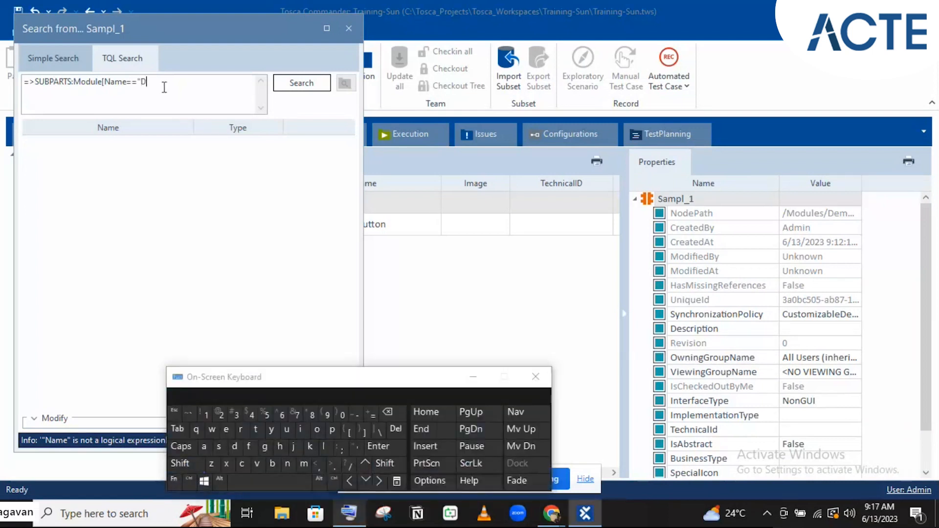
click(225, 432)
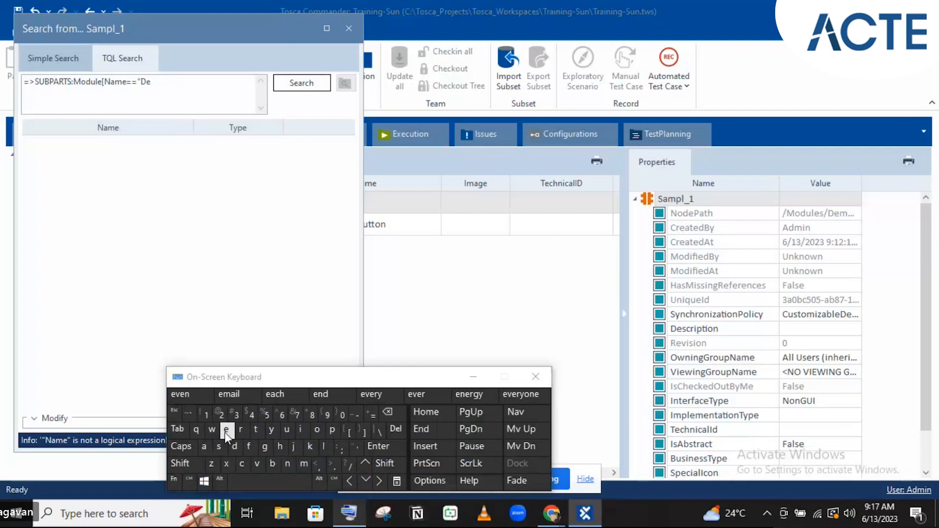
key(BackSpace)
key(BackSpace)
text(Tbox"])
click(478, 375)
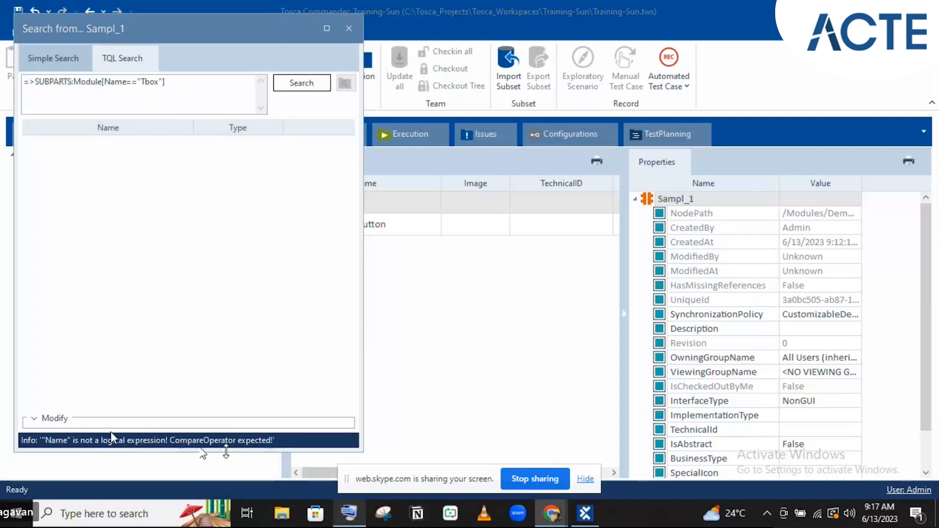
Enclose Name in double quotes so that the query reads =>SUBPARTS:Module["Name"=="Tbox"].
click(127, 83)
key(Left)
key(Left)
key(Left)
key(Left)
key(Left)
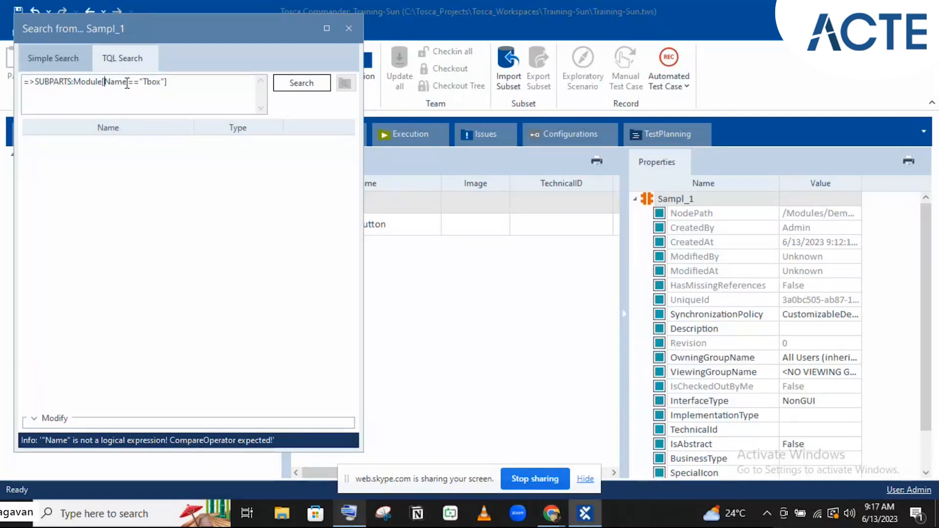
text(')
key(Right)
key(Right)
key(Right)
key(Right)
text(')
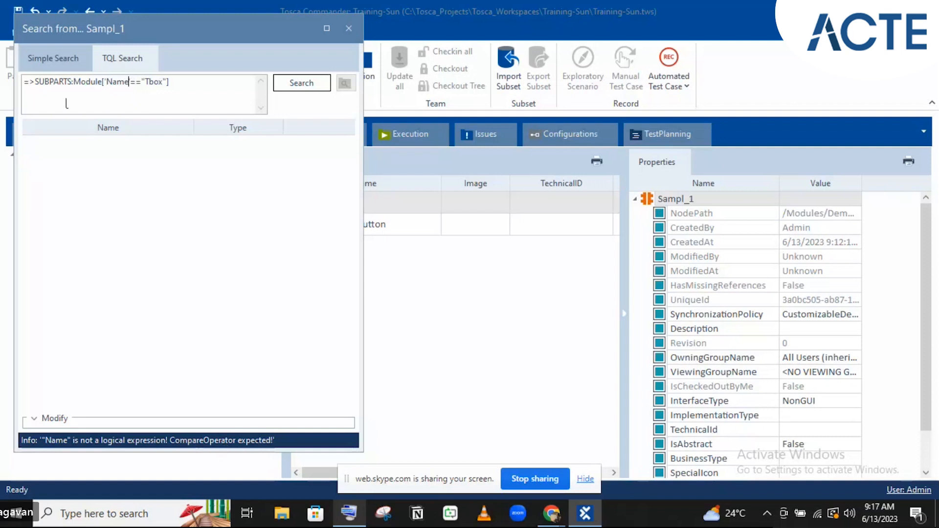
key(BackSpace)
text(")
key(BackSpace)
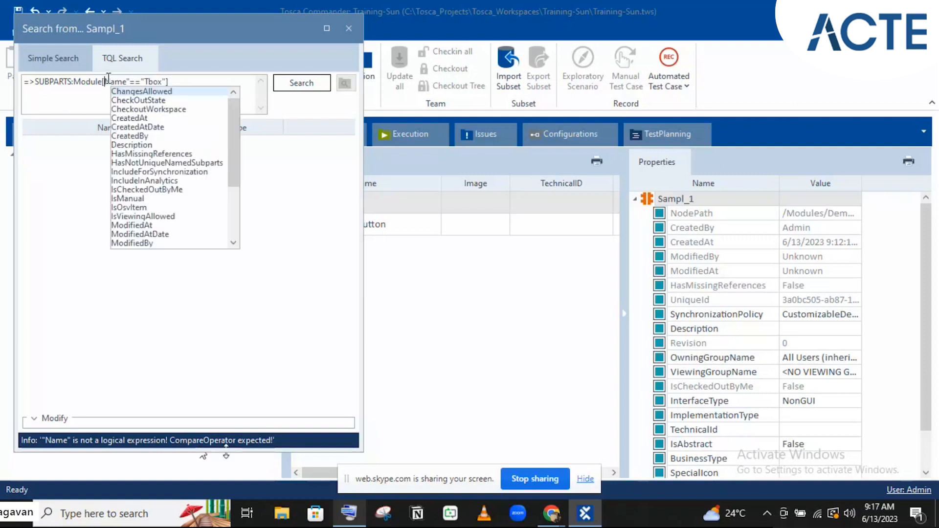
text(")
click(170, 93)
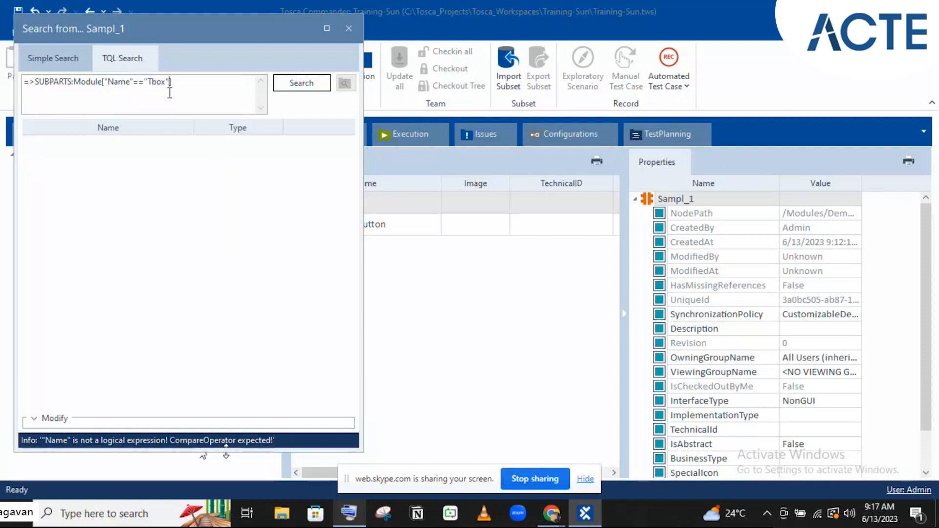
Remove the double quotes around Name so the query reads =>SUBPARTS:Module[Name=="Tbox"] and run the search.
click(136, 85)
key(BackSpace)
key(Left)
key(Left)
key(Left)
key(Left)
key(BackSpace)
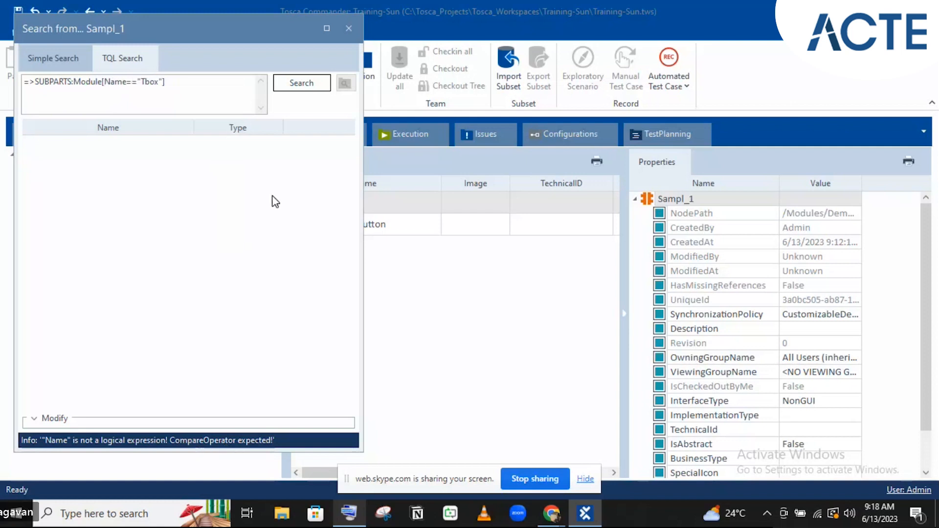
click(300, 90)
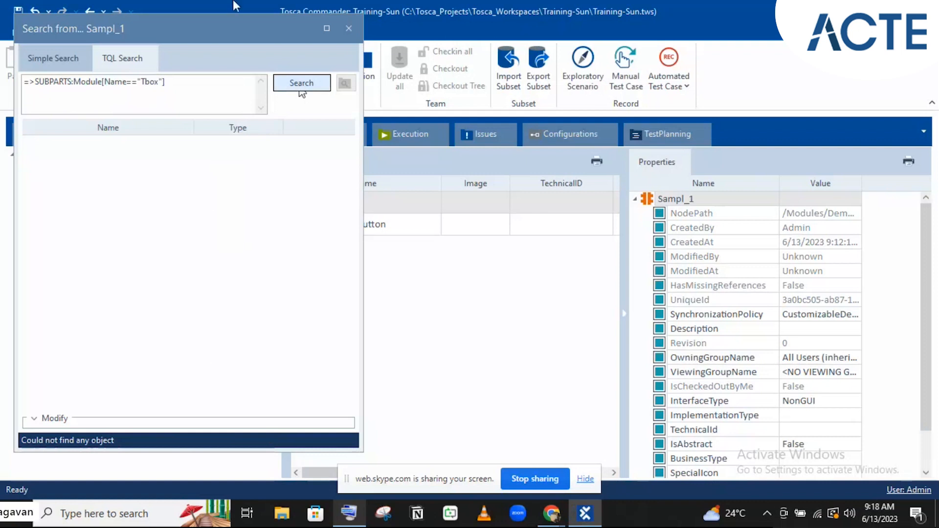
Move the search dialog clear of the module tree, change the query to =>SUBPARTS:Module[Name=="Options in Hom"] and run it.
drag(212, 36, 460, 74)
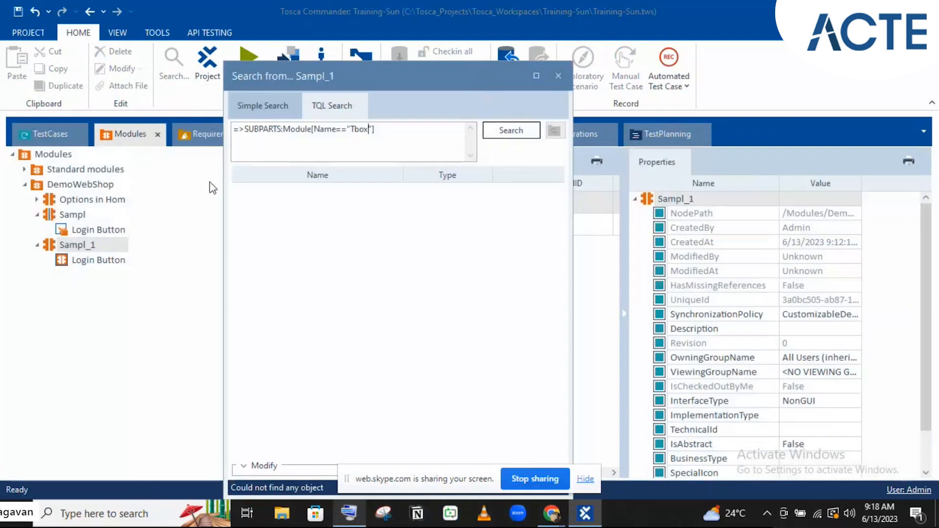
key(BackSpace)
key(BackSpace)
key(BackSpace)
key(BackSpace)
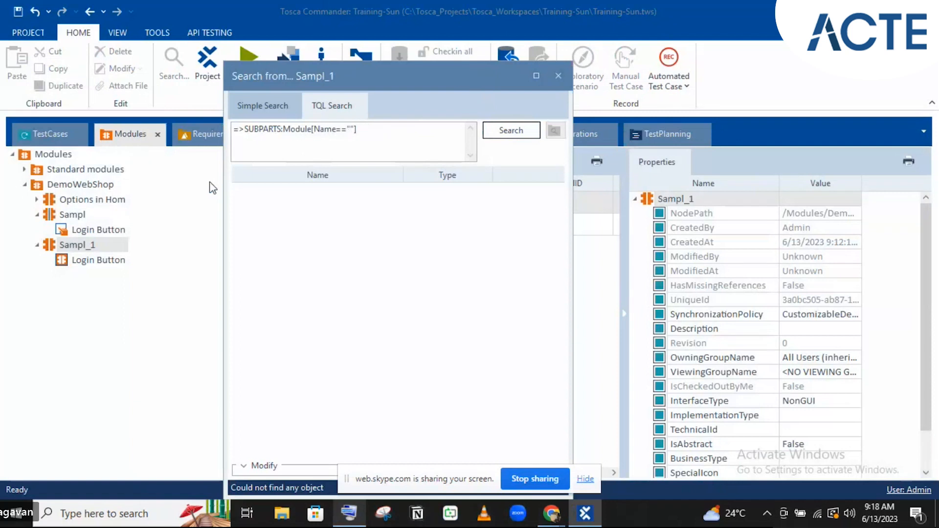
text(Optio)
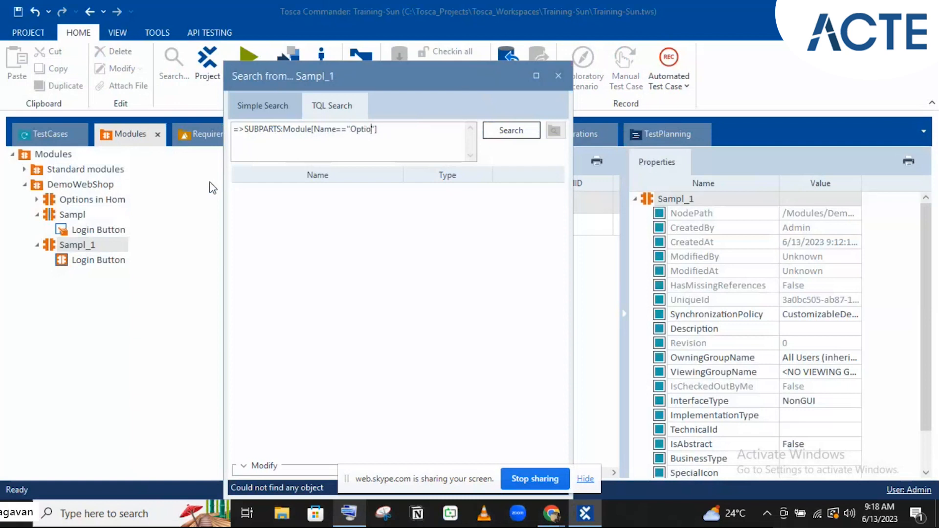
text(ns in Hom)
click(512, 131)
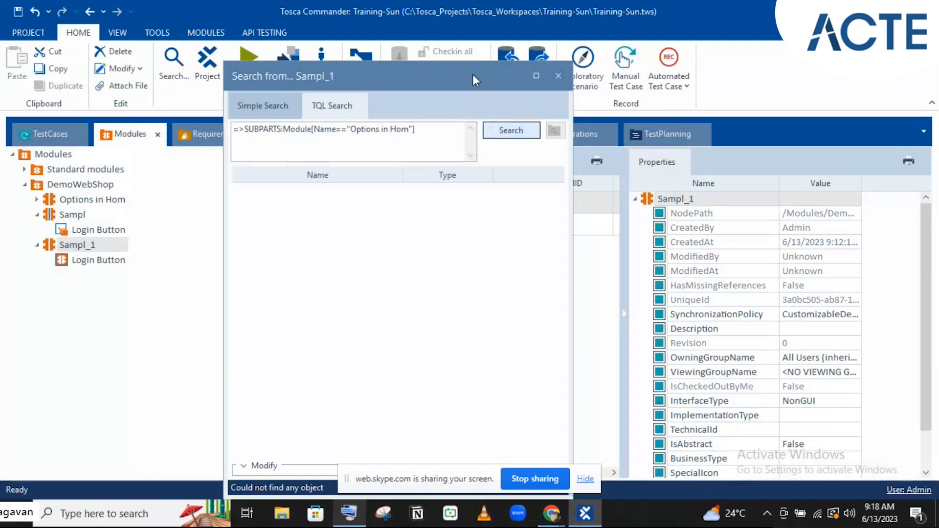
Run the TQL search for the Options in Hom module again, then close the search dialog.
drag(472, 75, 493, 21)
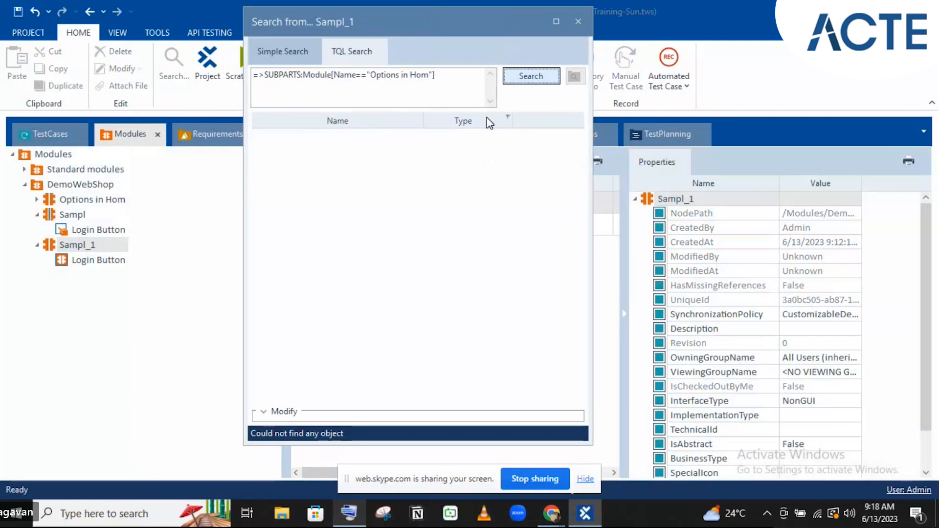
click(544, 82)
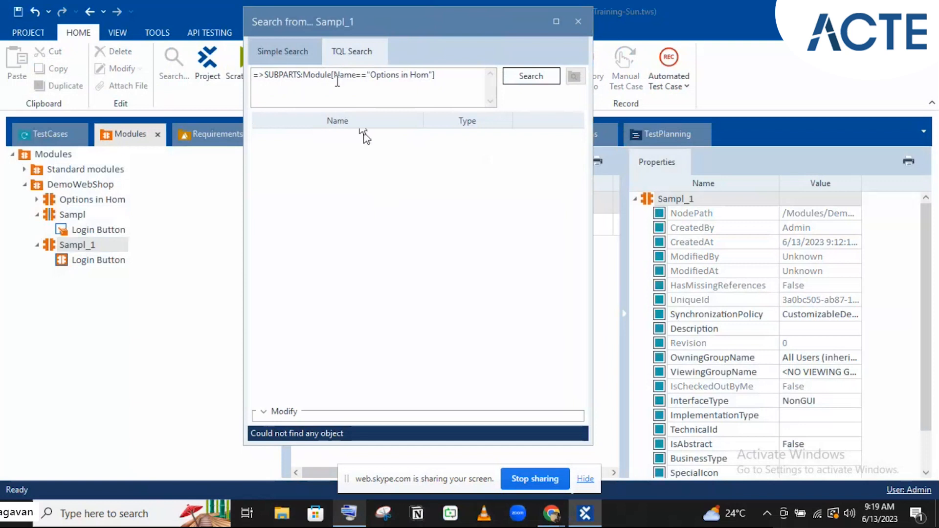
click(303, 75)
text(:)
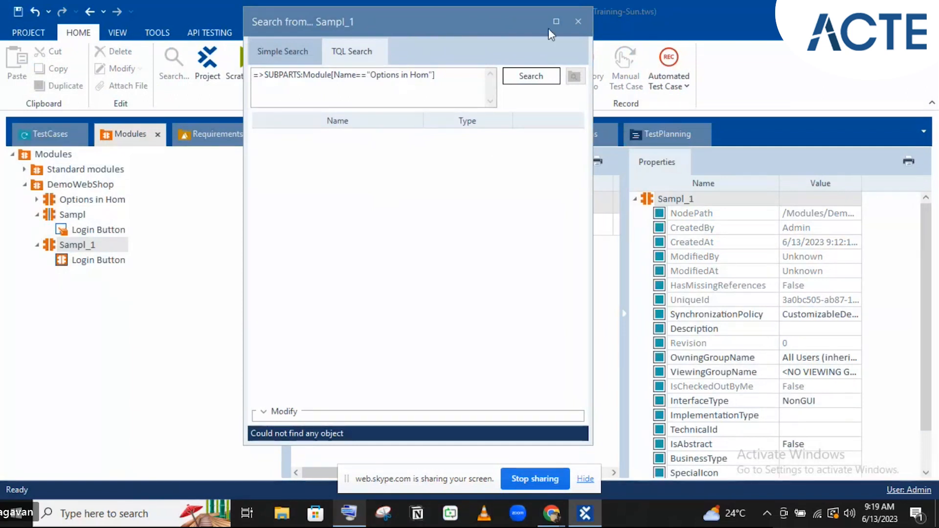
click(579, 28)
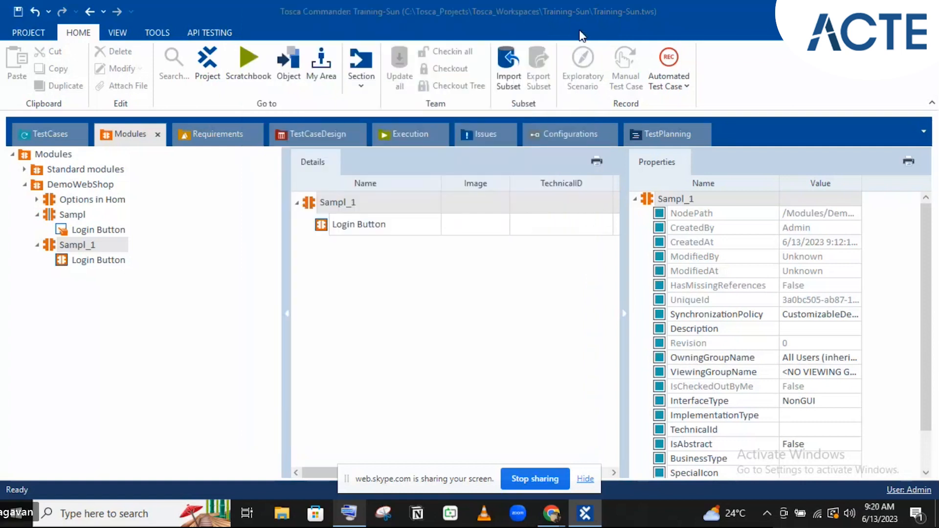